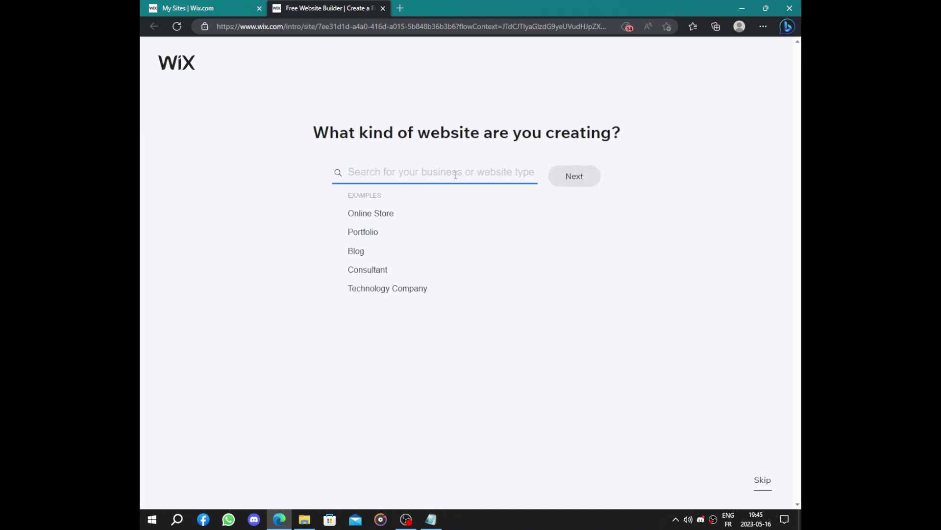
- Search 'catering' and choose Catering Service as the website type
text(cater)
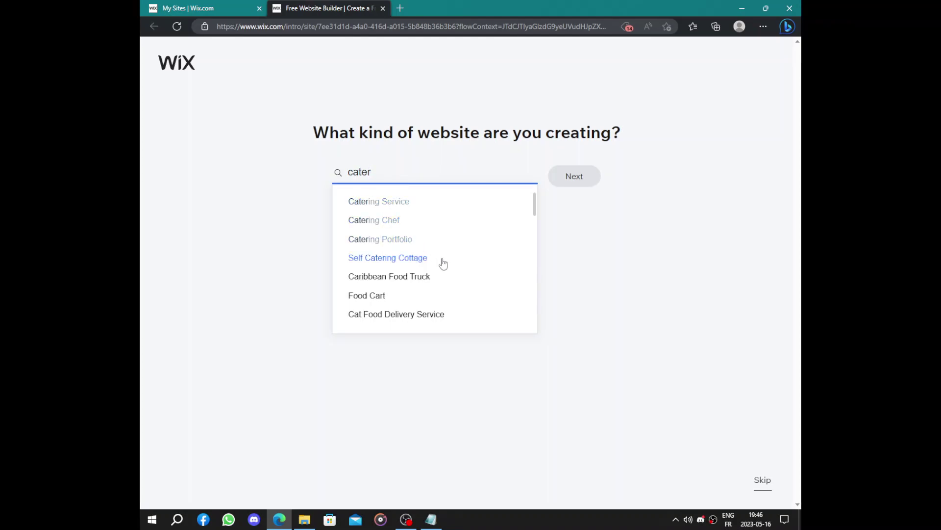
scroll(409, 252, down, 1)
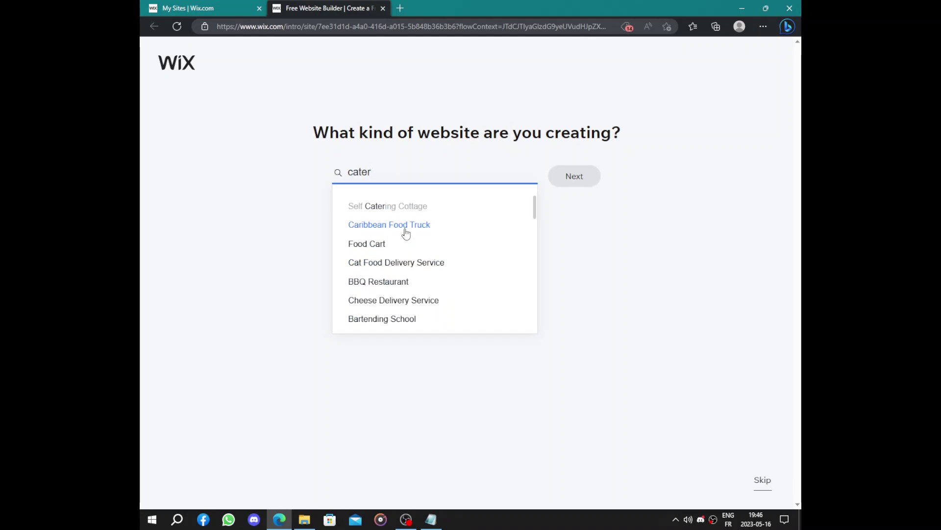
scroll(406, 233, down, 3)
scroll(405, 232, down, 4)
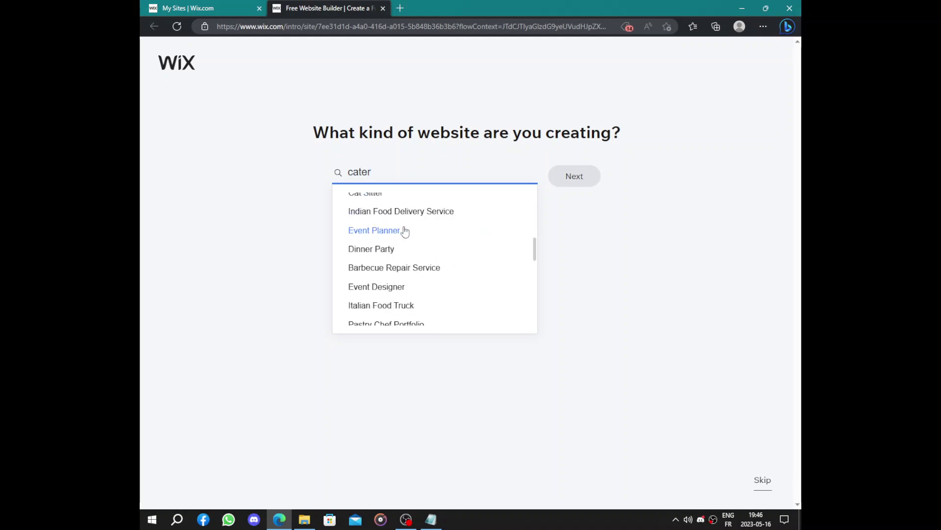
scroll(405, 231, up, 10)
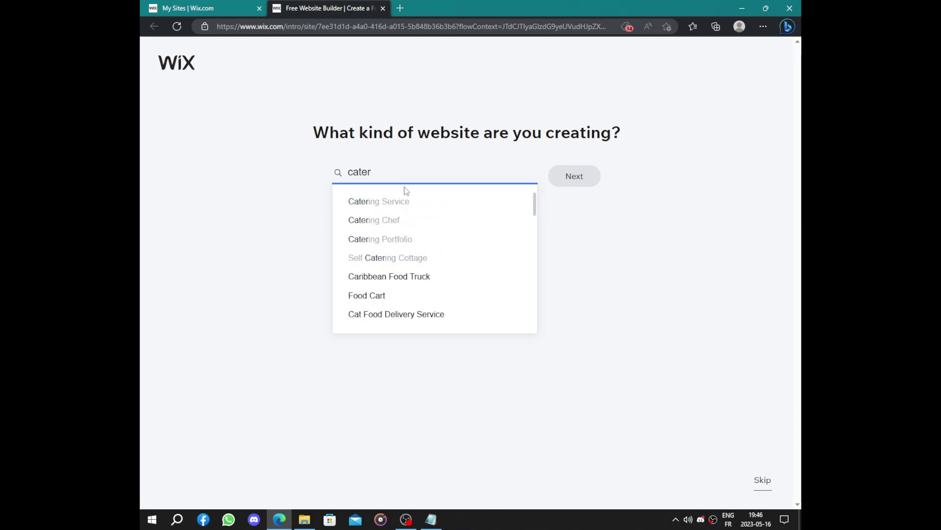
text(r)
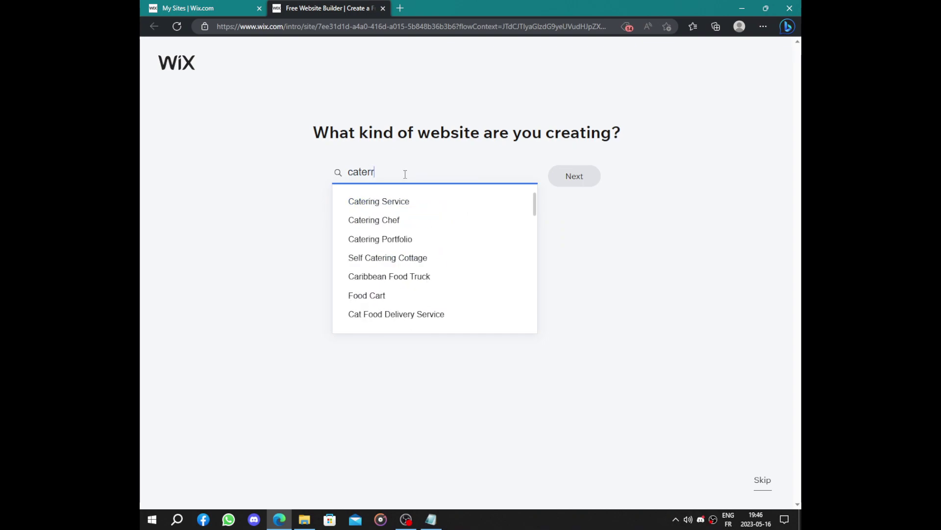
text(ing)
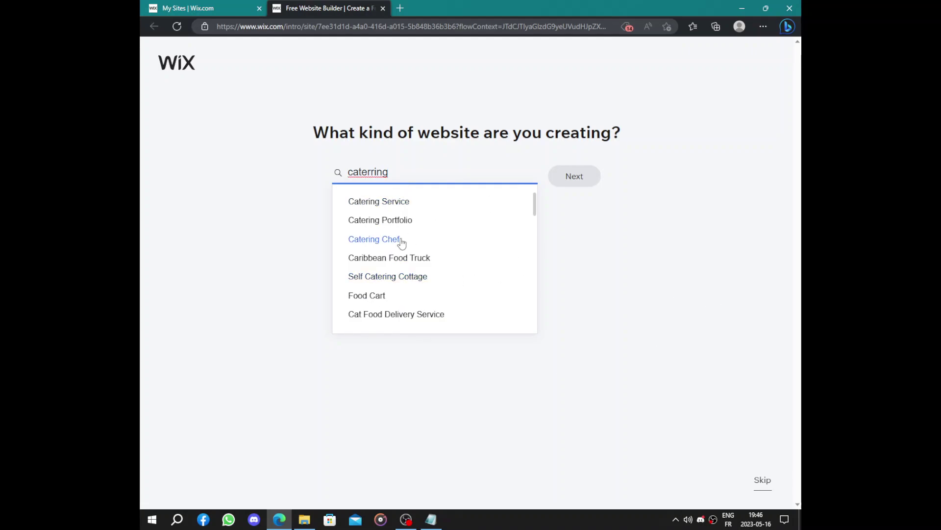
click(401, 204)
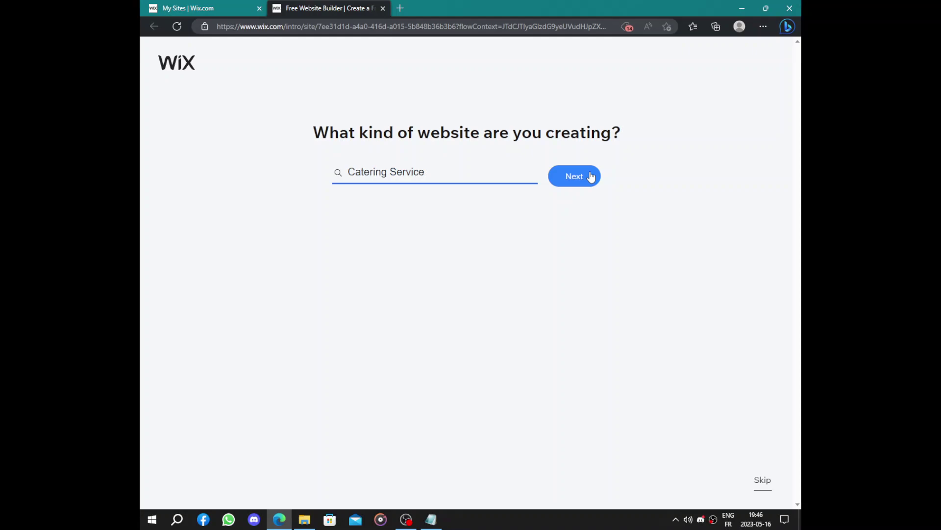
- Enter 'Madara' as the restaurant name and continue
click(591, 177)
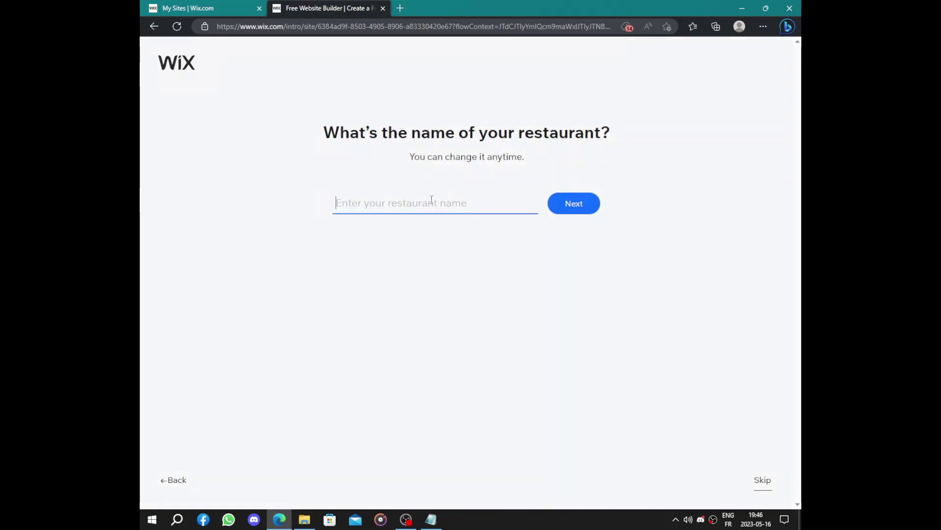
text(Madara)
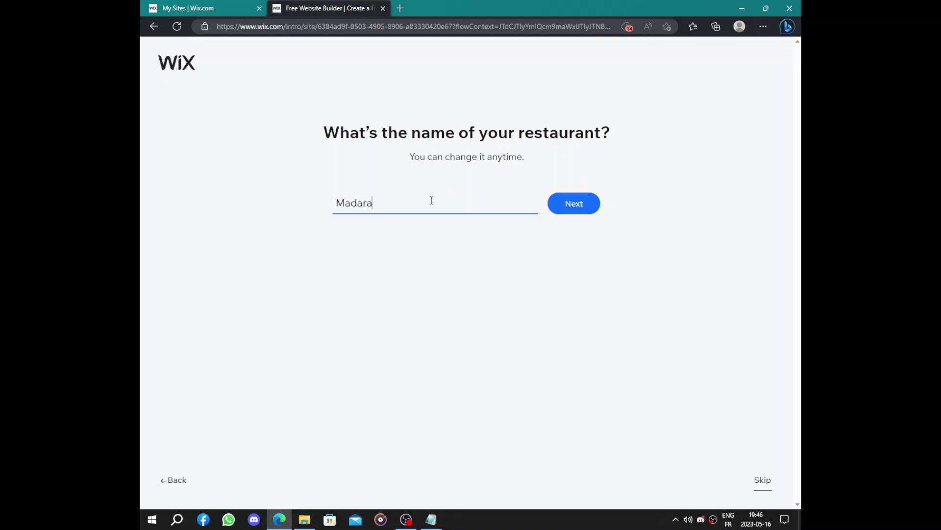
click(567, 209)
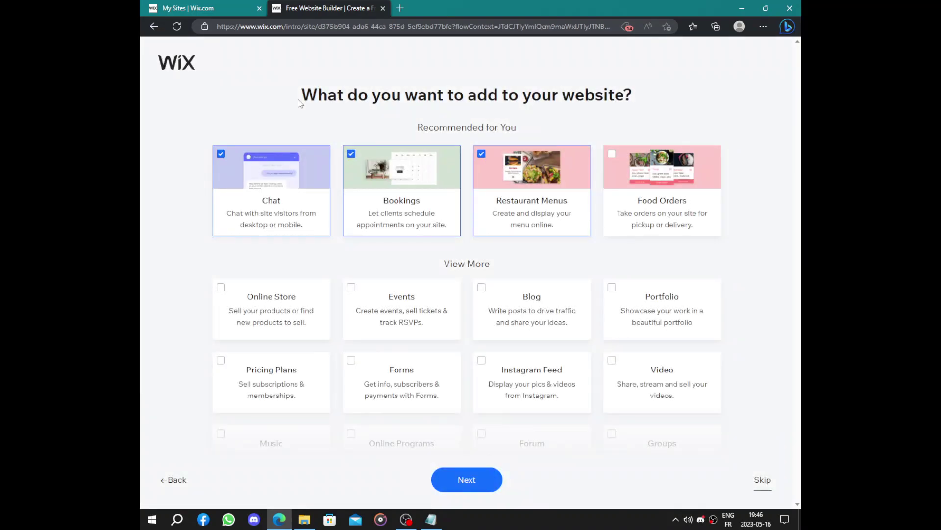
- Add Food Orders, Table Reservations and Forum to the site features
drag(298, 99, 701, 90)
click(269, 120)
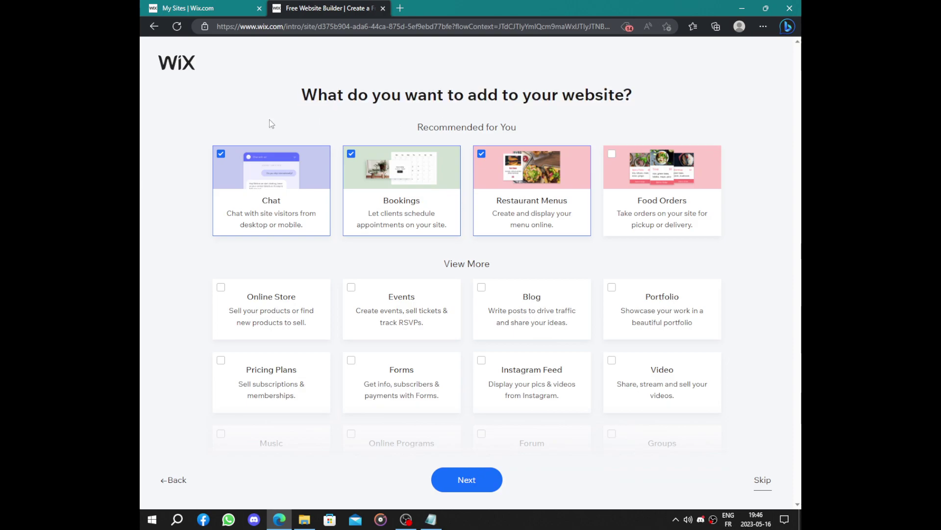
click(665, 163)
scroll(666, 162, down, 3)
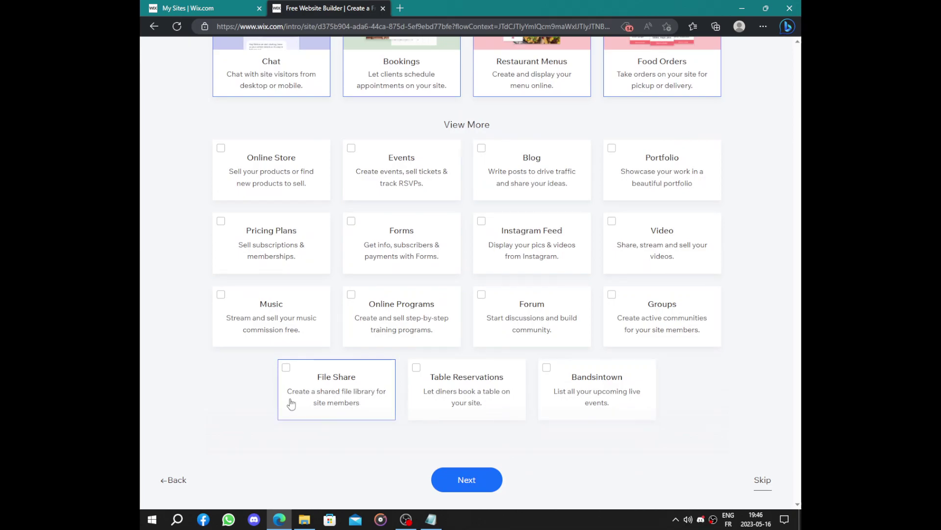
click(493, 400)
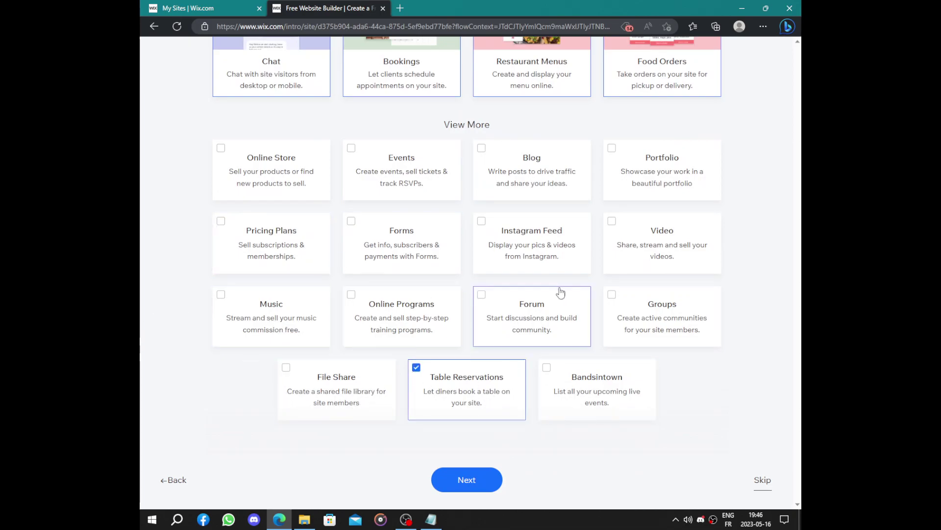
click(528, 309)
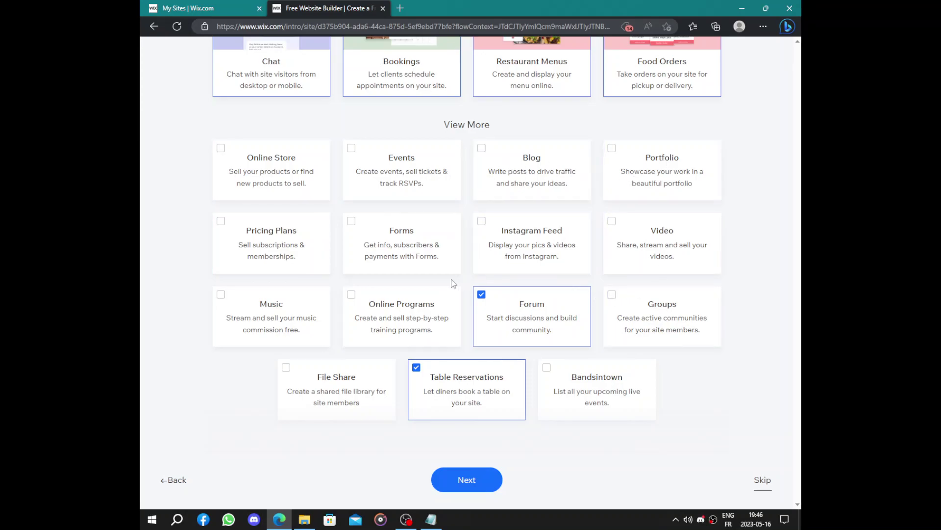
scroll(733, 195, up, 3)
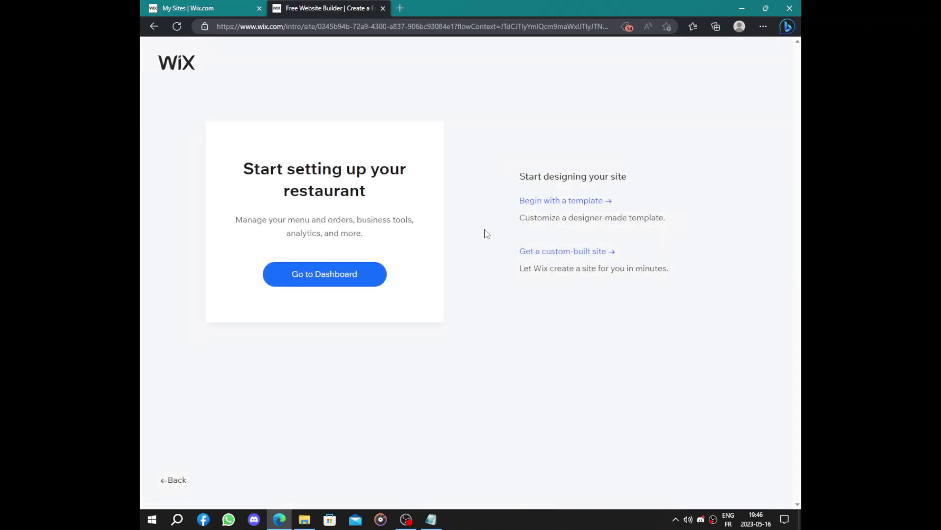
drag(230, 170, 390, 190)
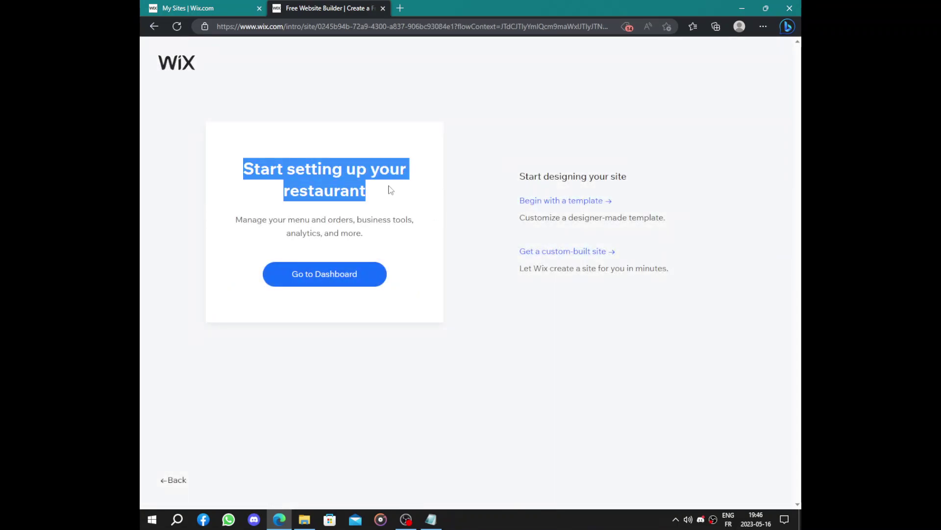
drag(527, 353, 655, 179)
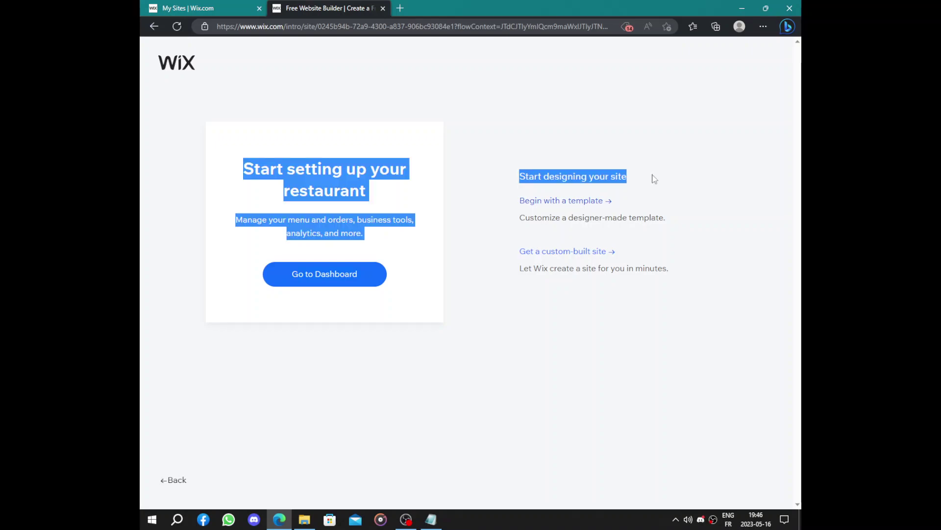
click(571, 384)
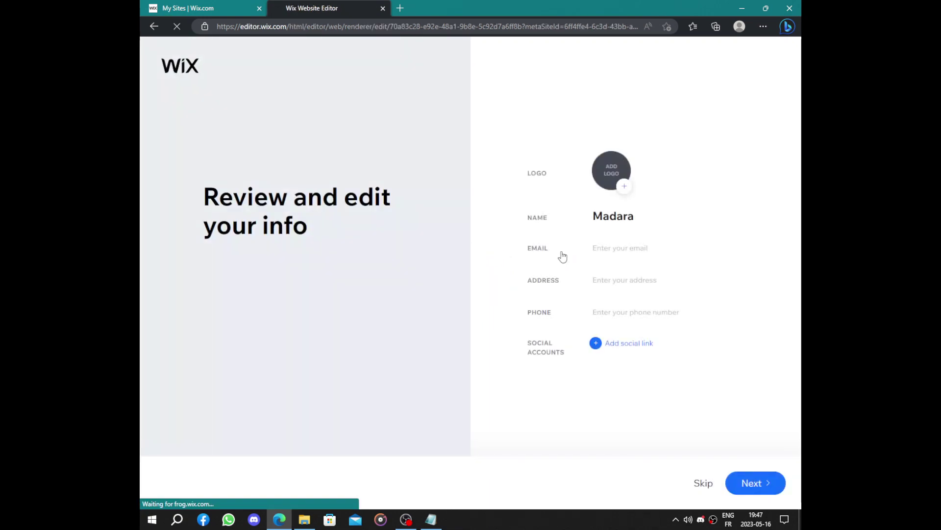
- Change the business name to Madara001, add a social link row, and save the business info
click(644, 219)
text(001)
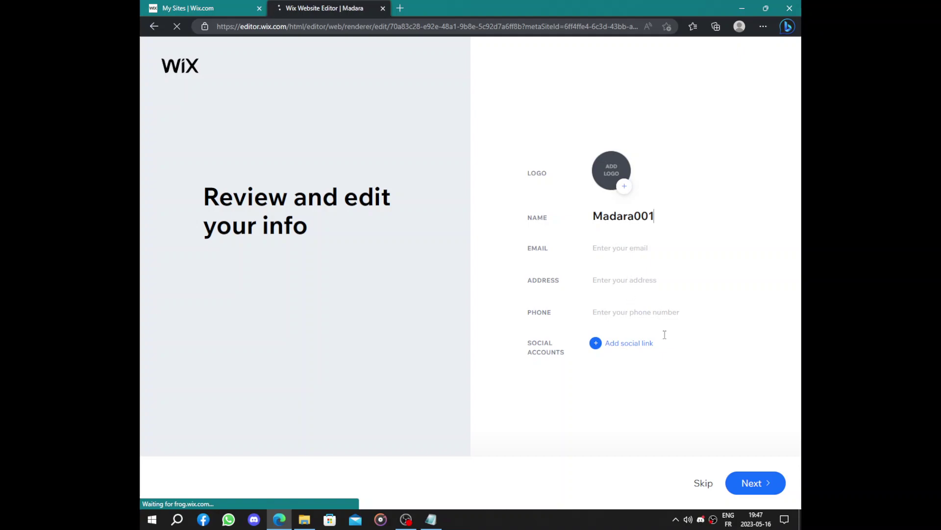
click(627, 342)
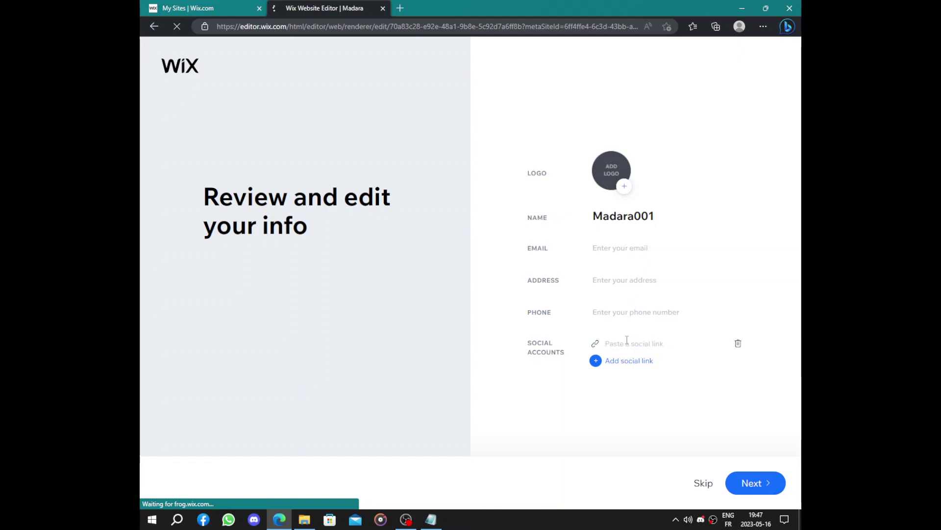
click(769, 489)
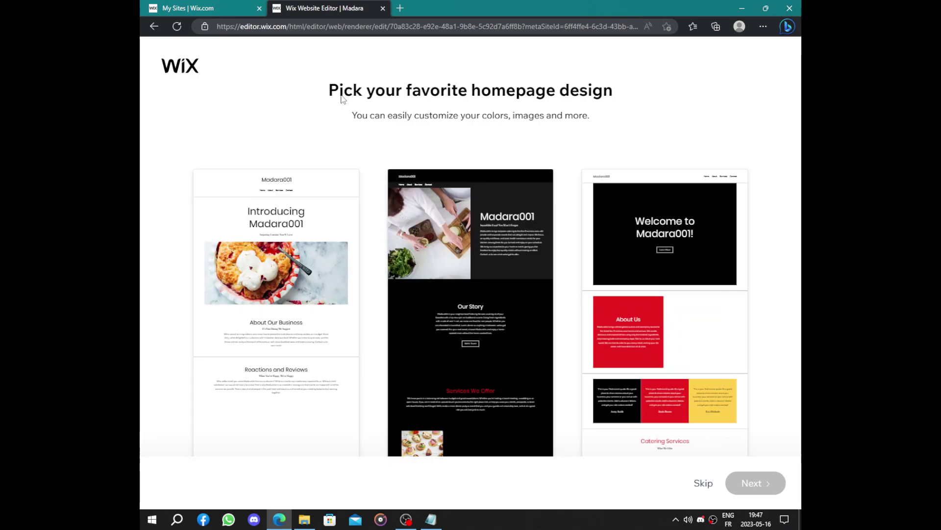
- Pick and confirm the third homepage design, headed 'Welcome to Madara001!'
mouse_move(295, 239)
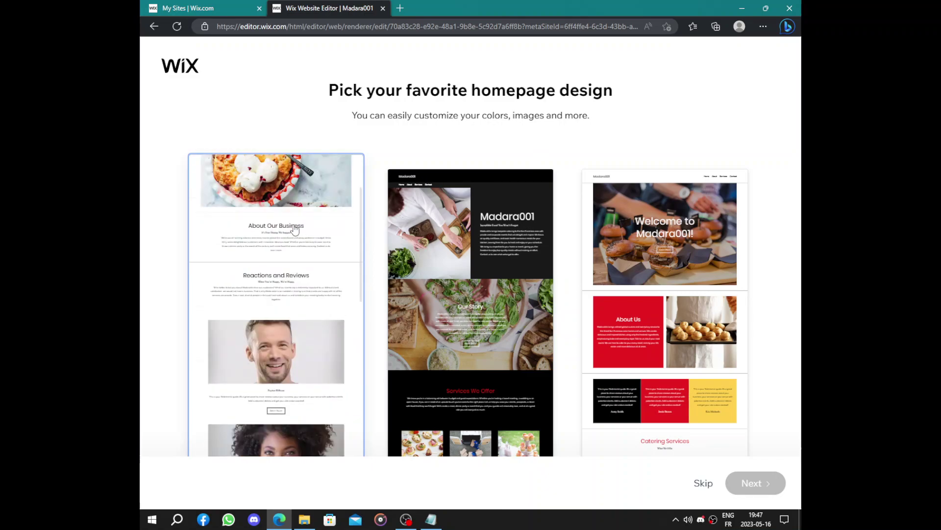
mouse_move(480, 250)
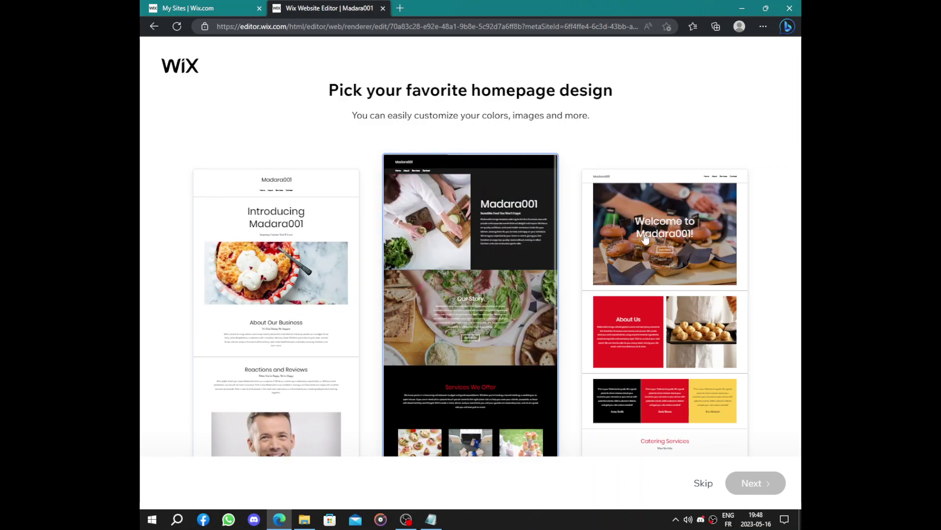
click(659, 237)
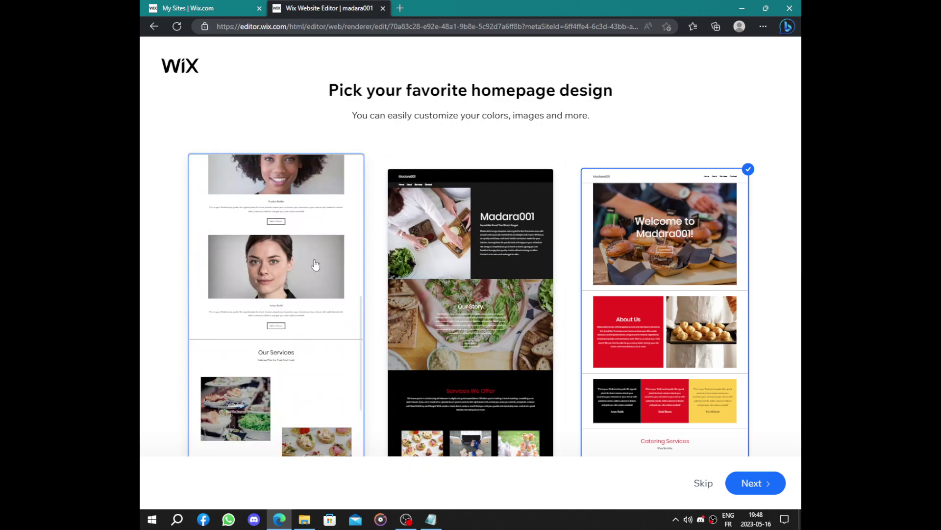
click(774, 472)
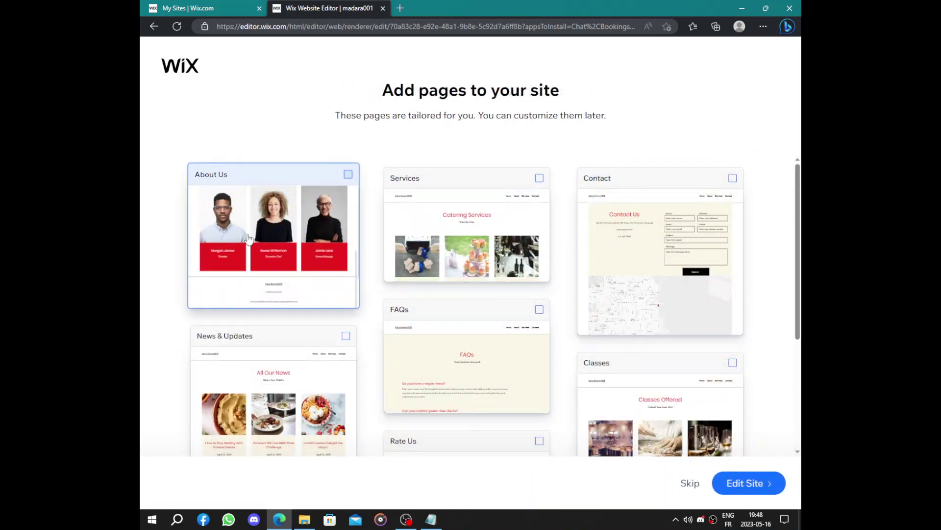
- Tick the About Us, Services, Gift Certificates and Rate Us pages
click(247, 239)
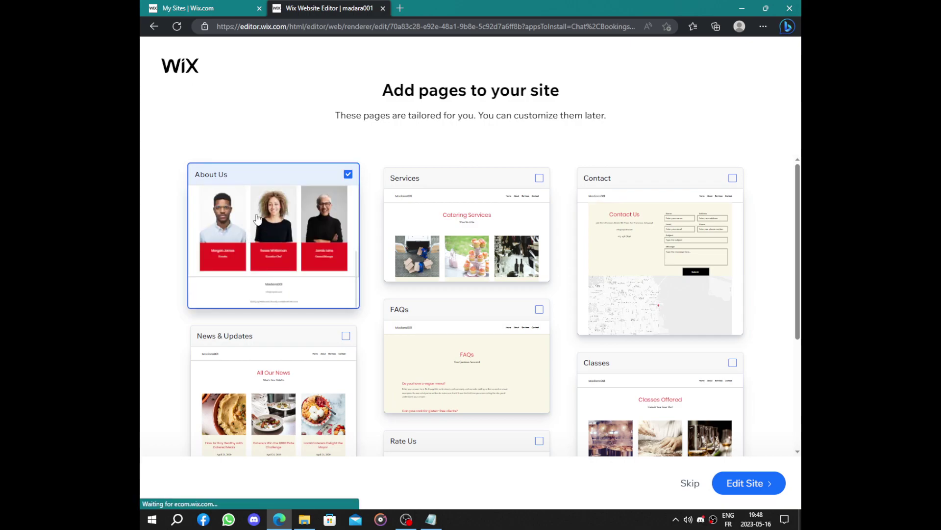
click(519, 240)
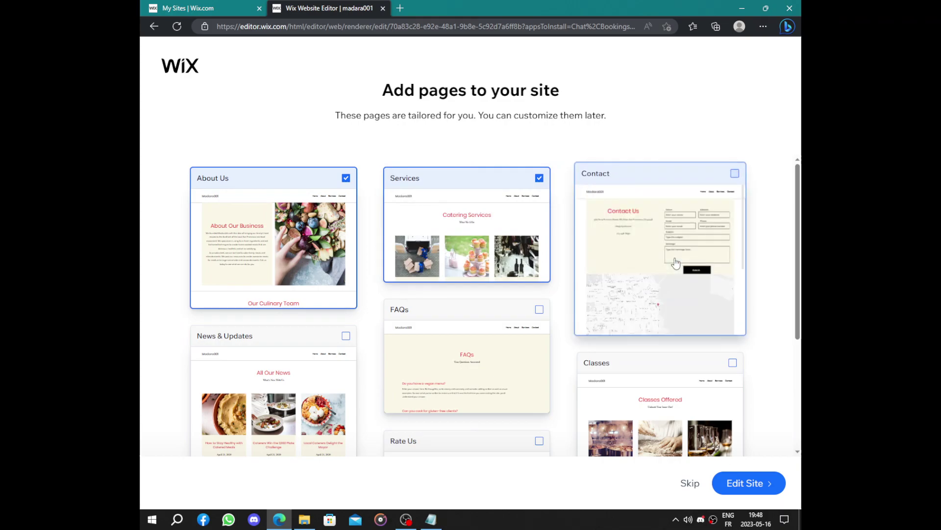
scroll(373, 338, down, 4)
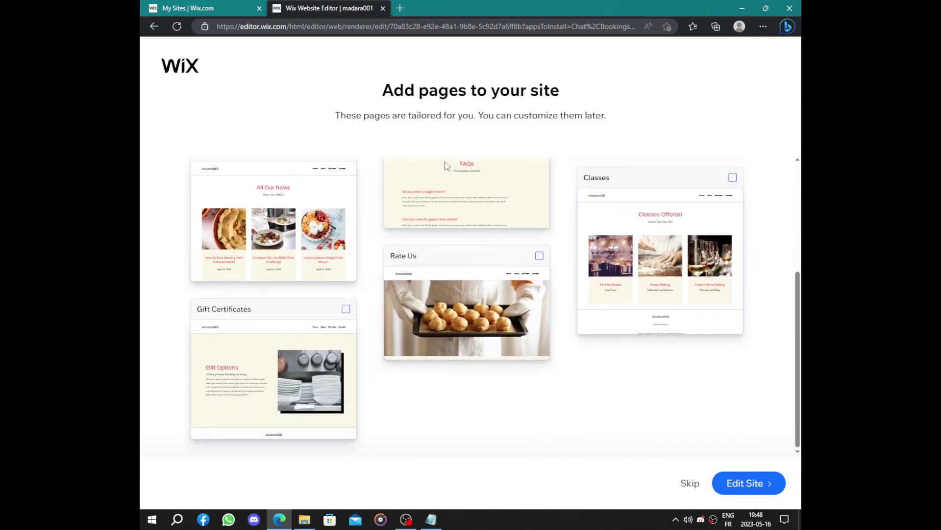
scroll(323, 239, up, 2)
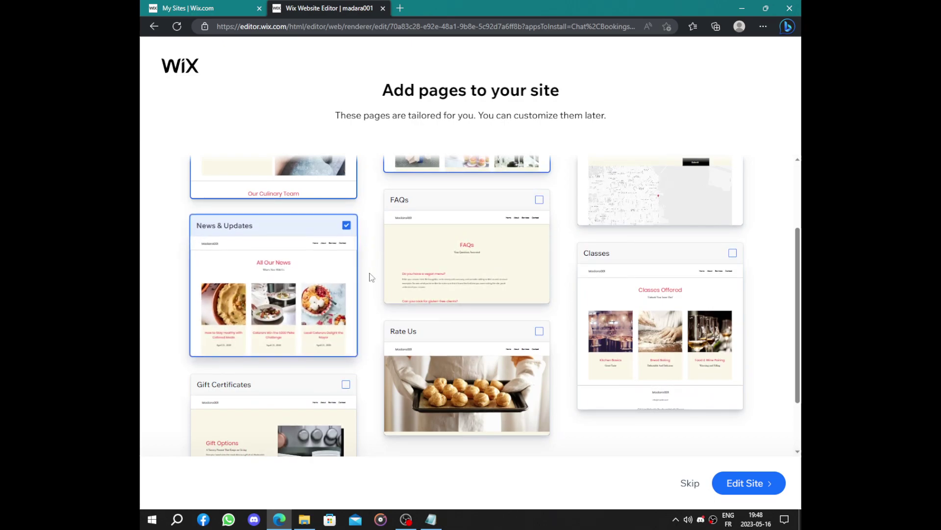
scroll(343, 304, down, 2)
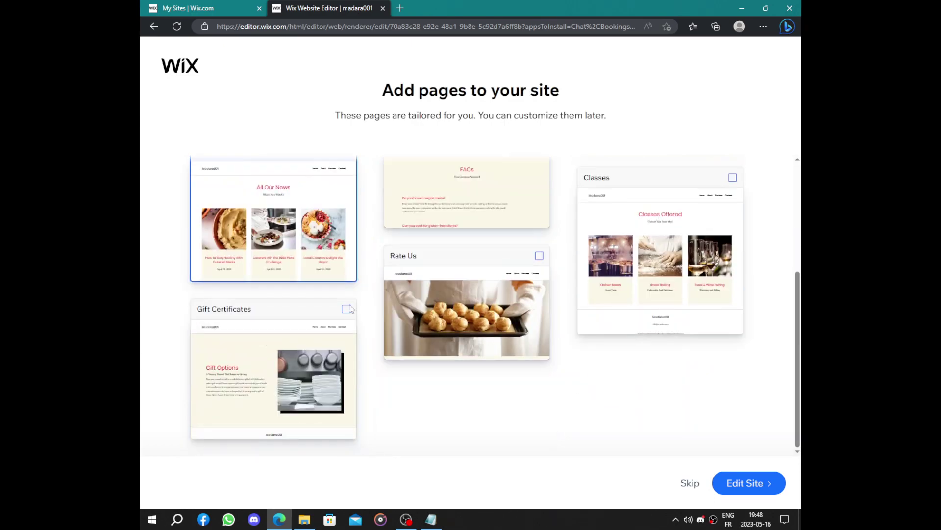
click(307, 327)
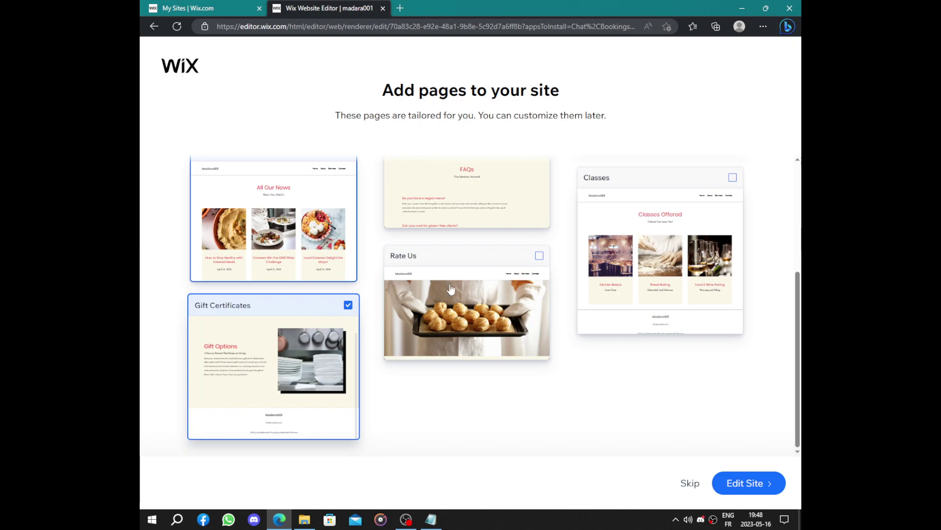
click(484, 283)
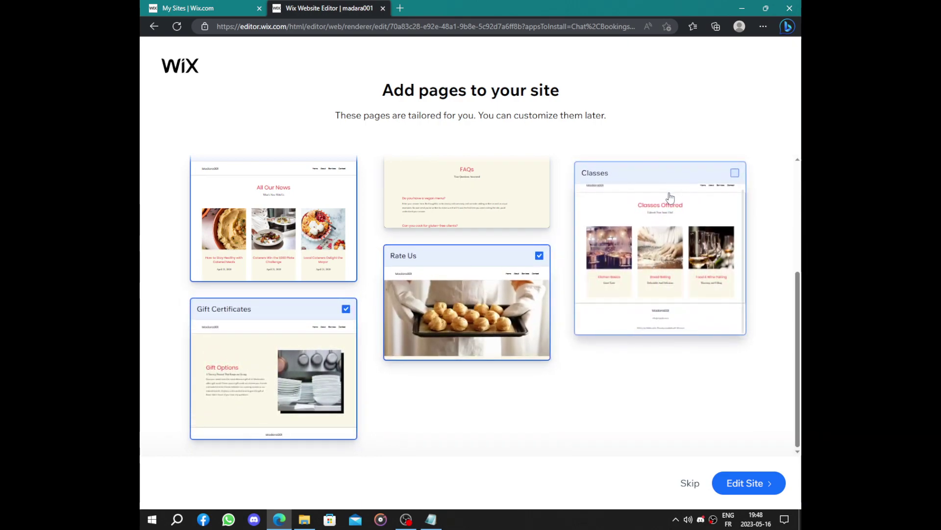
- Finish the page picker and open the Madara001 home page in the Wix Editor
click(741, 481)
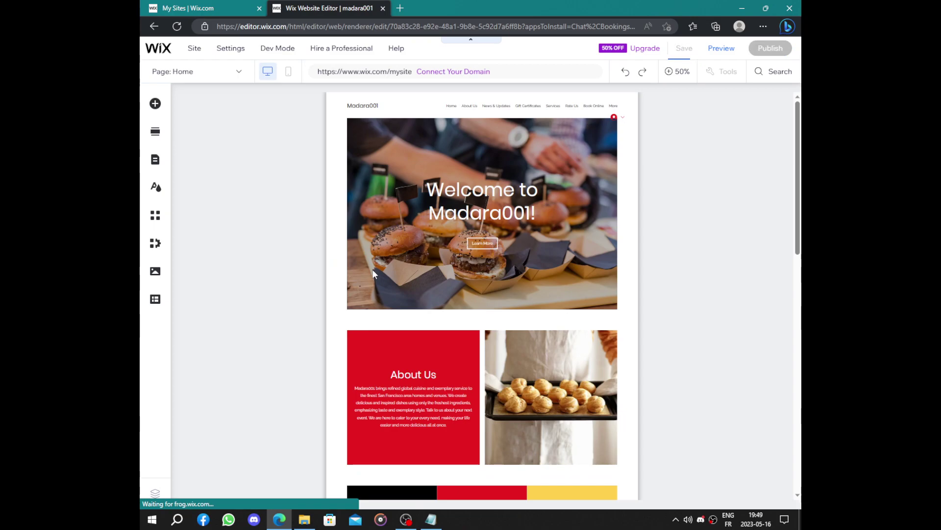
- Scroll through the Madara001 home page to review its hero and About Us sections
scroll(534, 213, down, 10)
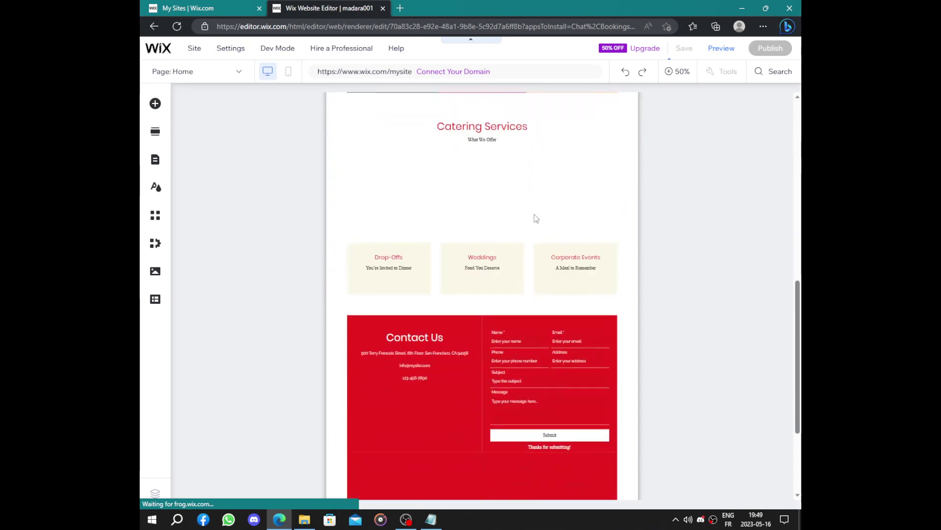
scroll(533, 214, up, 10)
scroll(527, 206, down, 6)
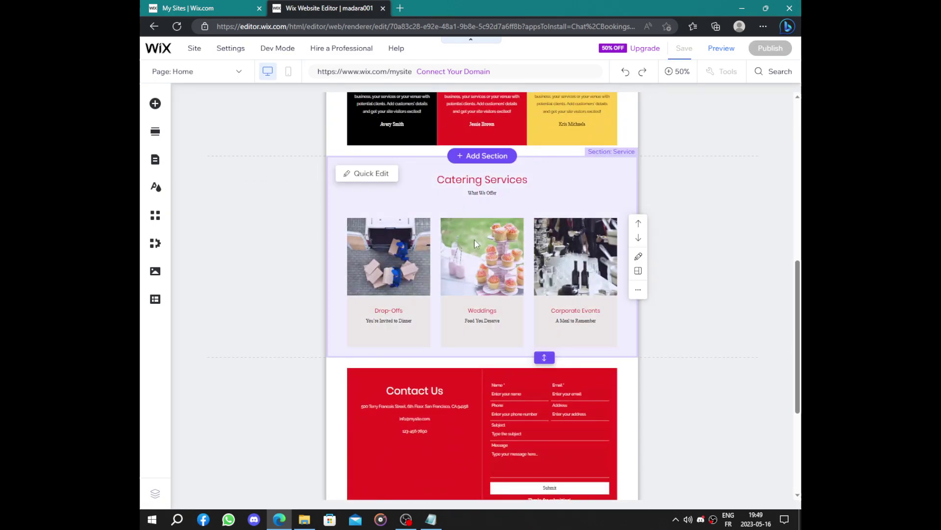
scroll(520, 198, up, 5)
scroll(520, 199, up, 5)
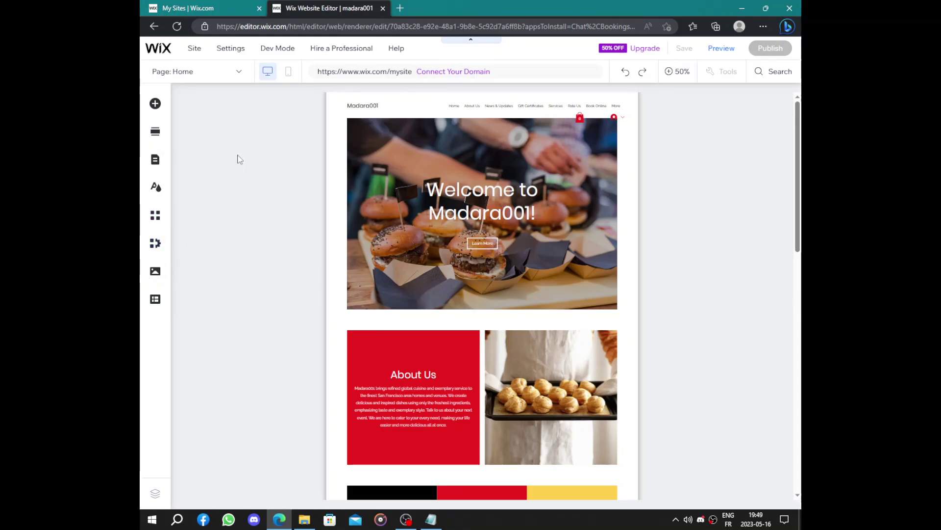
scroll(643, 205, down, 2)
scroll(644, 205, down, 10)
scroll(643, 205, up, 12)
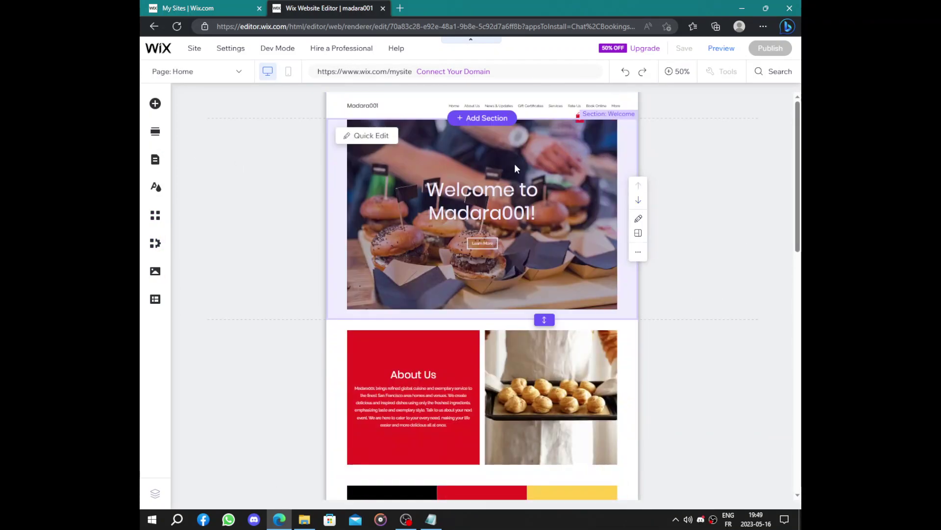
scroll(455, 326, down, 10)
scroll(455, 326, up, 10)
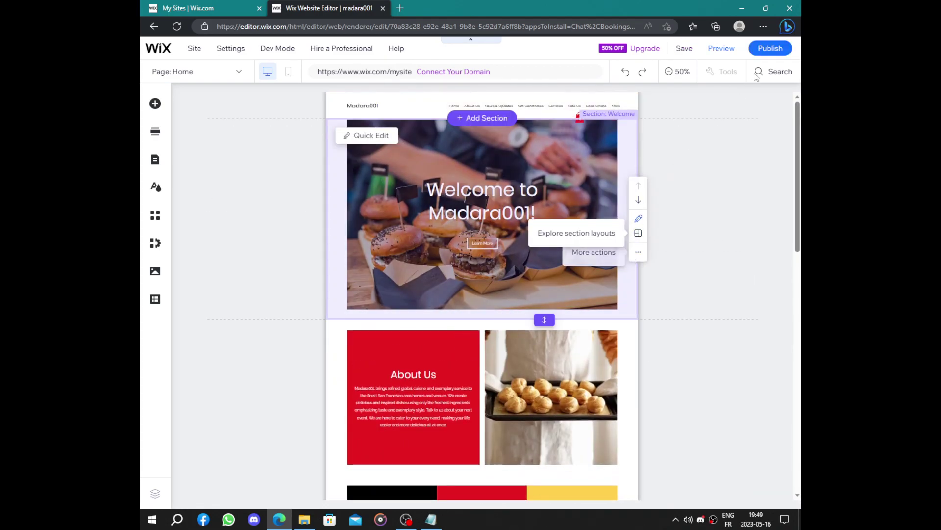
- Publish the site, browse the live Madara001 homepage in a new tab, then return to the editor
click(770, 50)
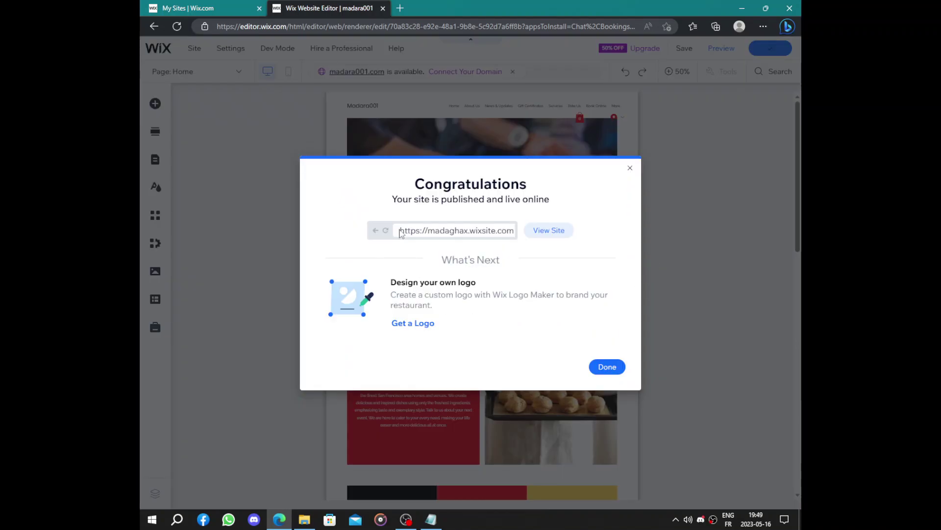
click(532, 235)
click(218, 27)
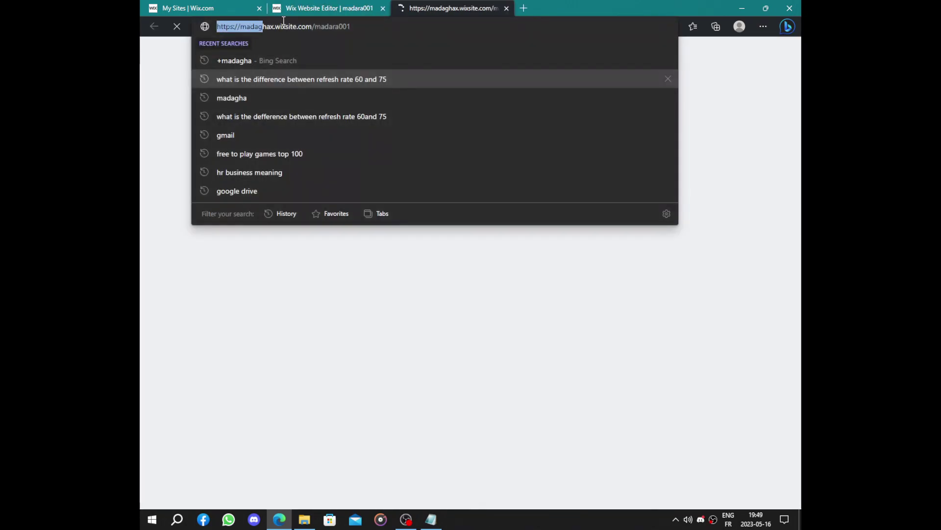
click(406, 275)
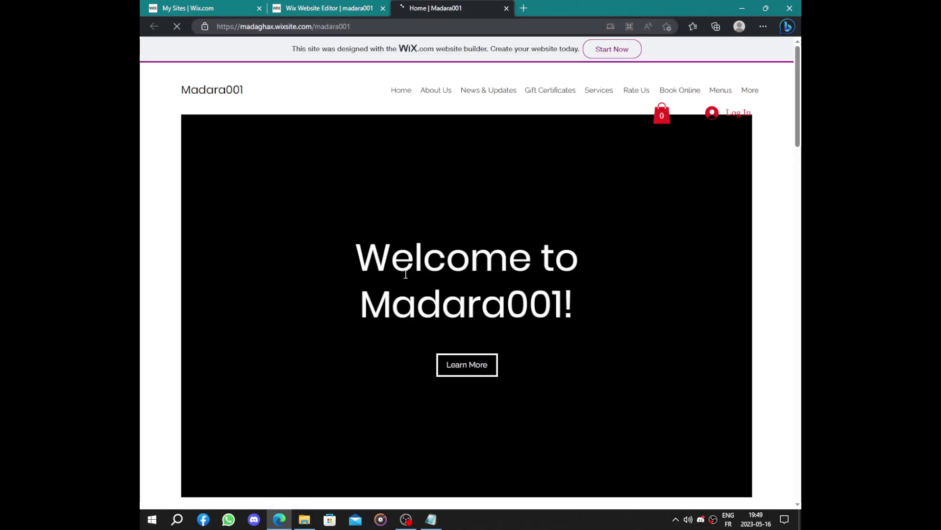
scroll(634, 265, down, 5)
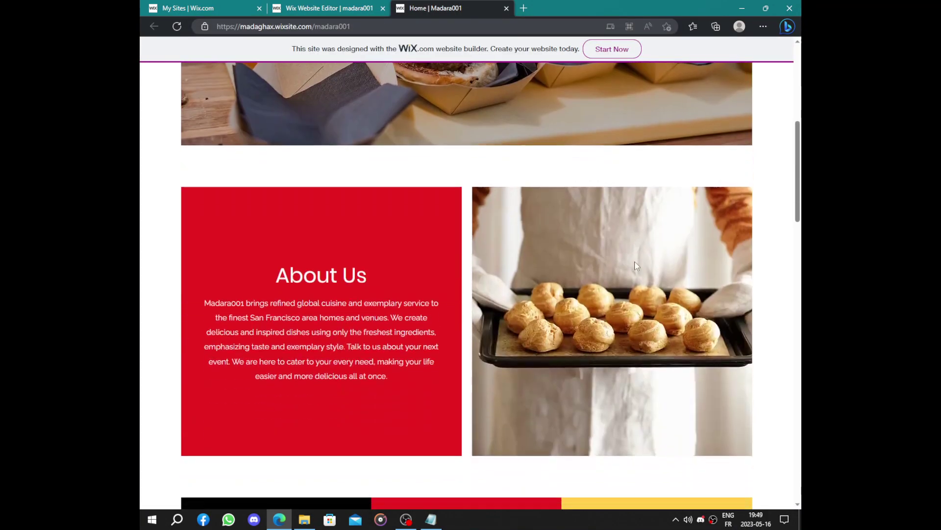
scroll(560, 281, down, 5)
scroll(560, 280, down, 20)
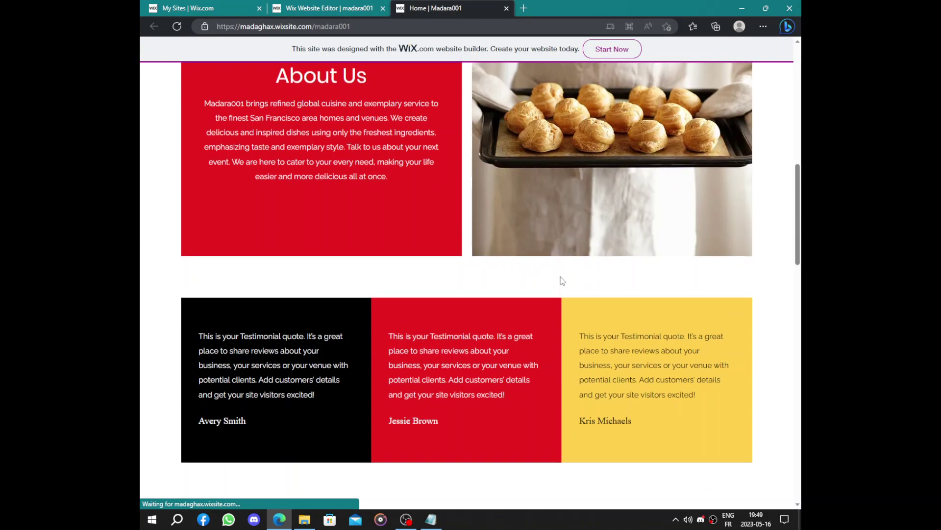
scroll(620, 149, up, 20)
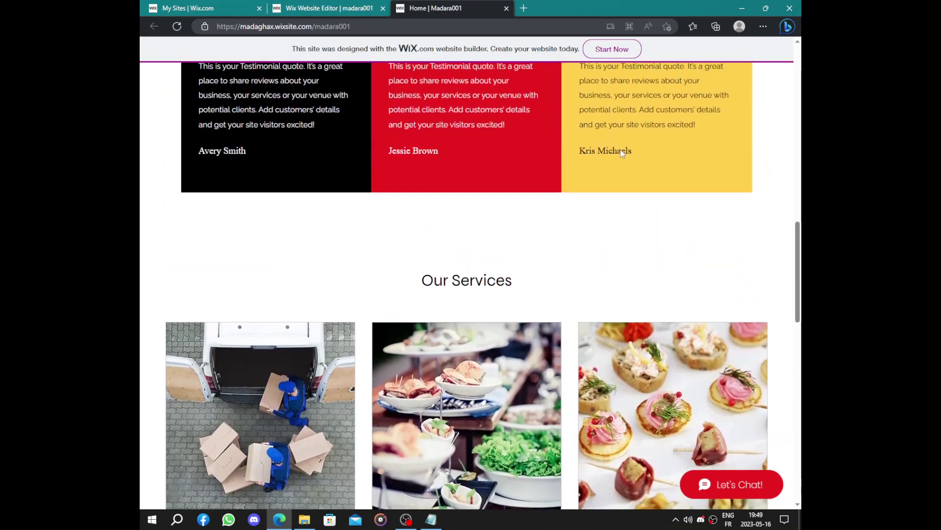
key(ctrl+shift+Tab)
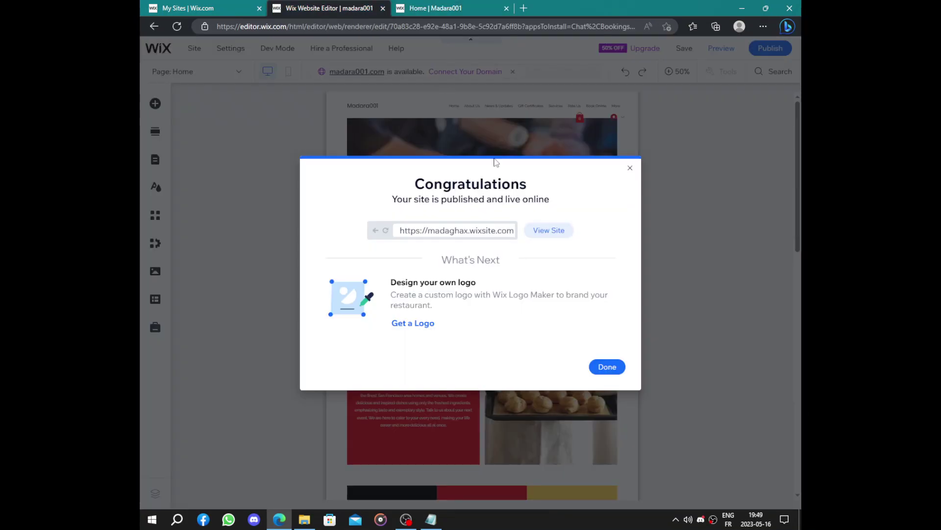
- Close the publish confirmation and mobile prompt, then open the site dashboard from the editor
click(607, 367)
click(511, 314)
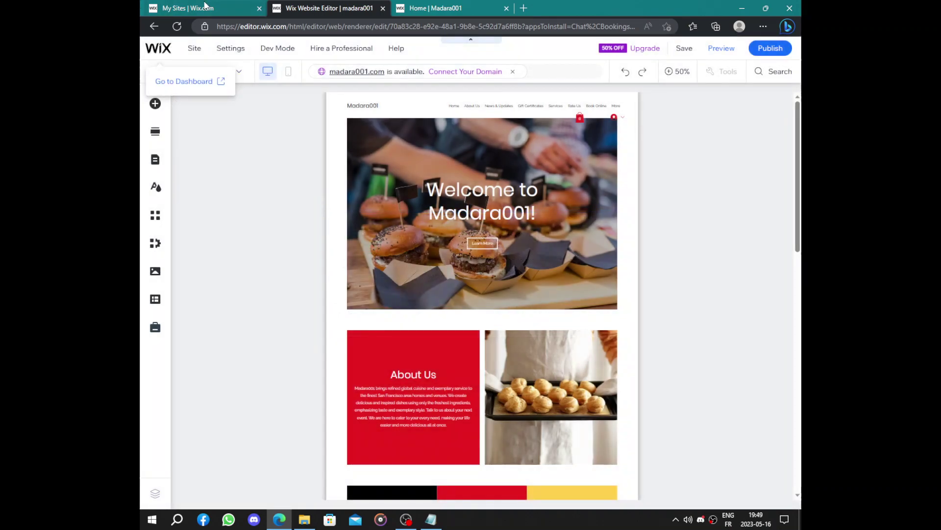
click(229, 6)
click(305, 6)
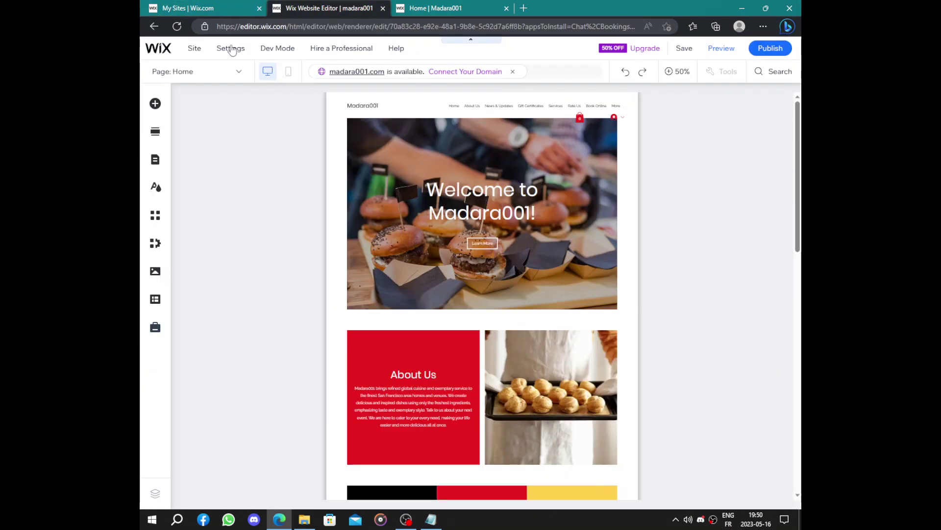
mouse_move(163, 57)
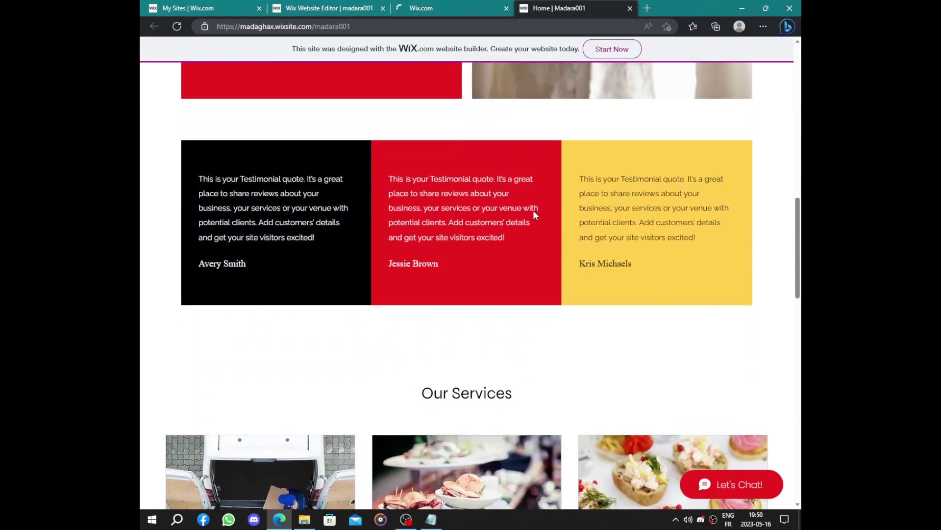
scroll(533, 210, up, 9)
scroll(534, 210, down, 15)
scroll(535, 207, up, 15)
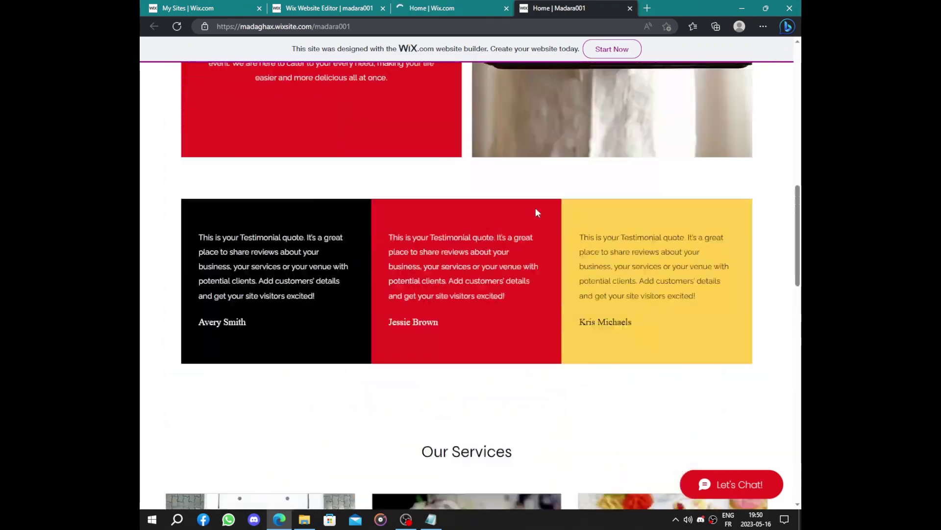
- On the dashboard, clear the stray character from the domain field and open Business Info from the checklist
click(440, 6)
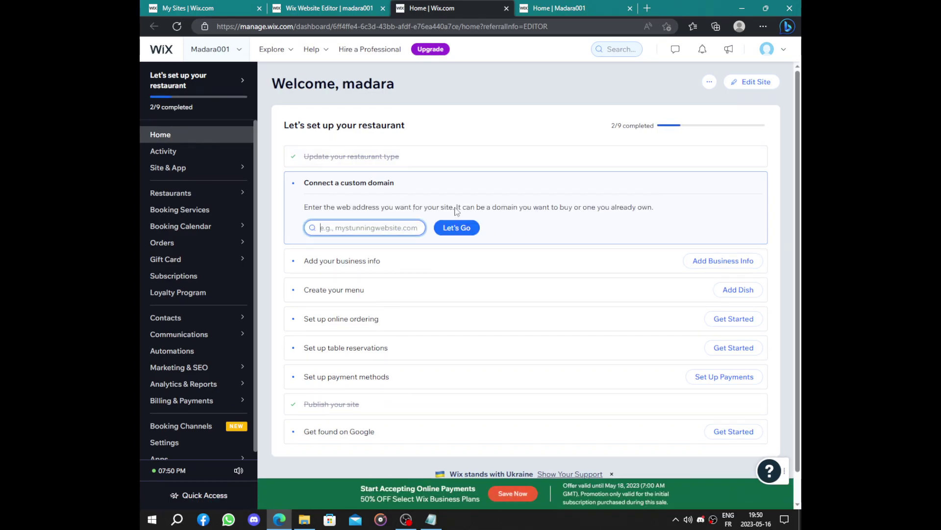
scroll(456, 212, down, 1)
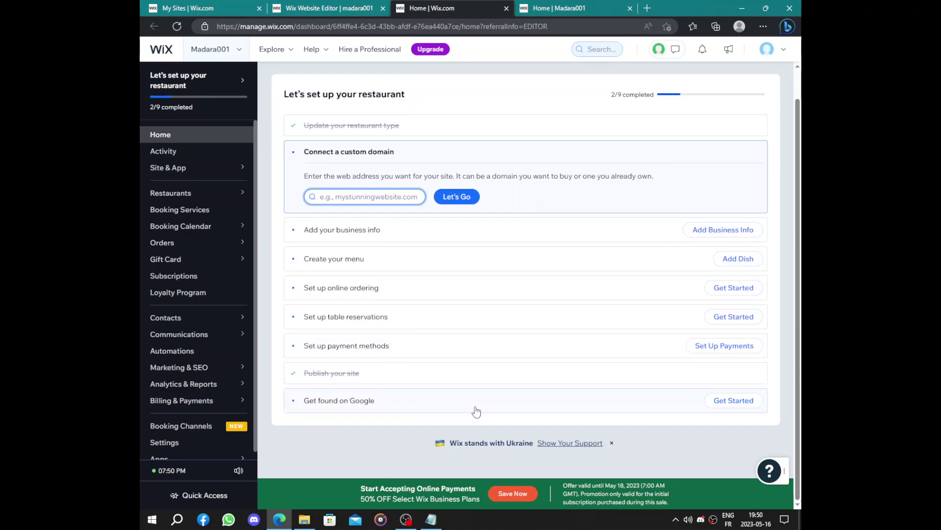
text(<)
click(417, 197)
click(406, 233)
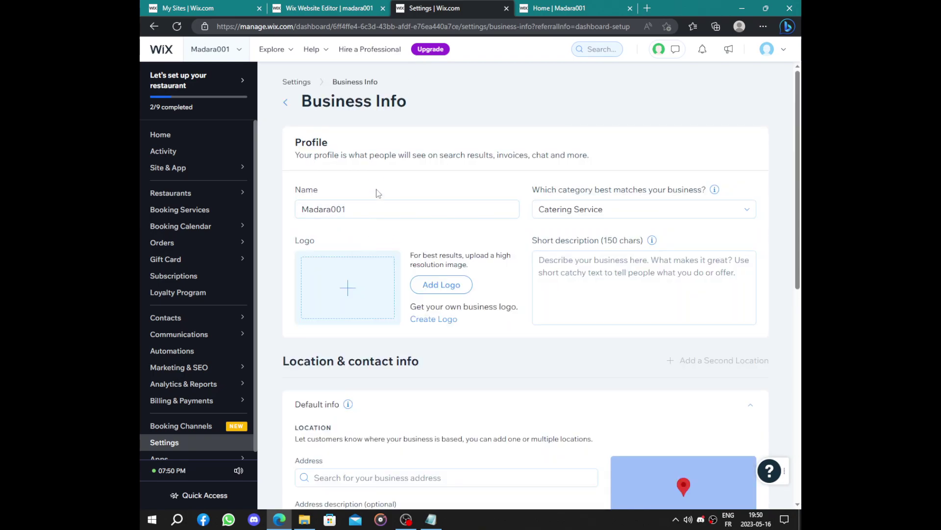
- Dismiss the category suggestions and open the logo picker from the Logo box
click(667, 207)
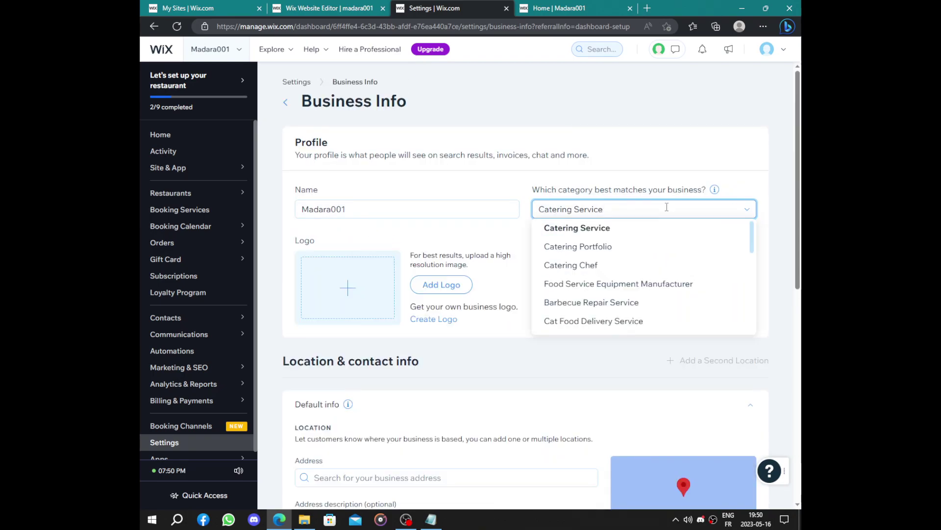
drag(520, 155, 523, 155)
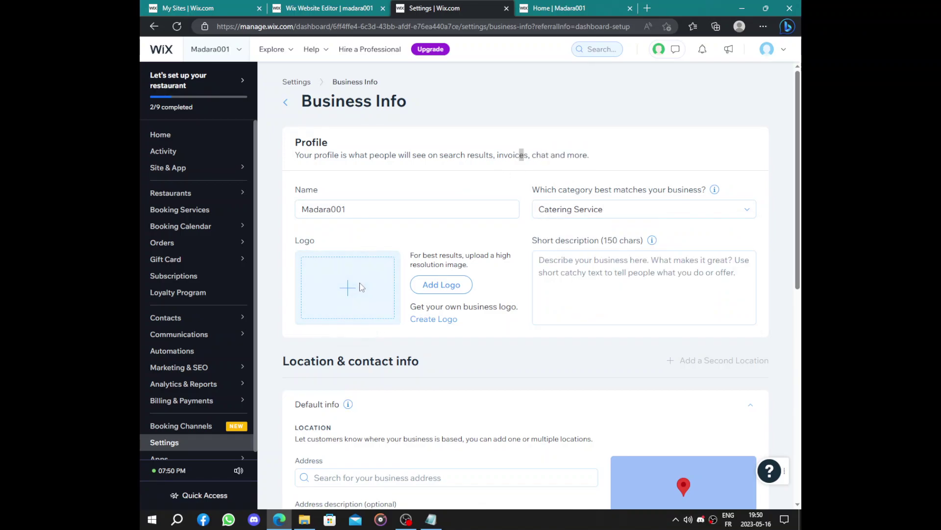
click(441, 285)
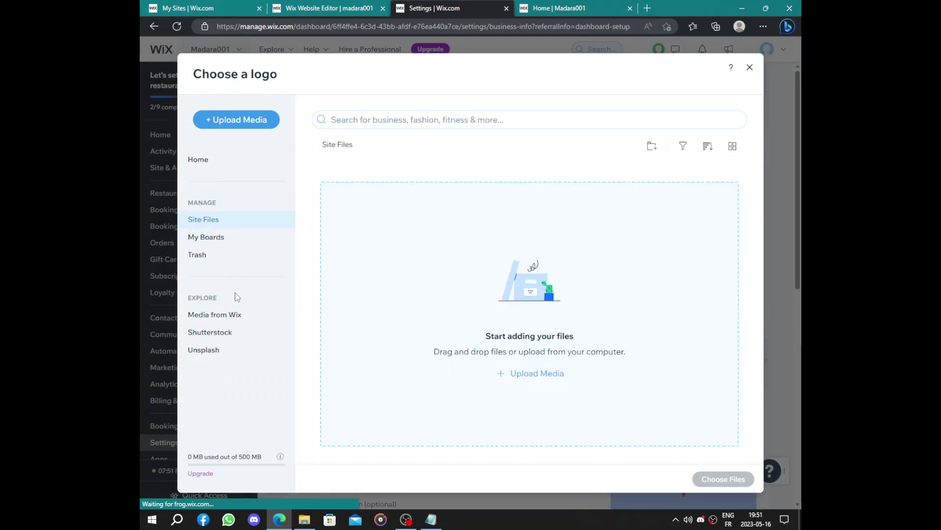
- Set the logo to the tea-set silhouette from Media from Wix, found by searching 'food'
click(249, 316)
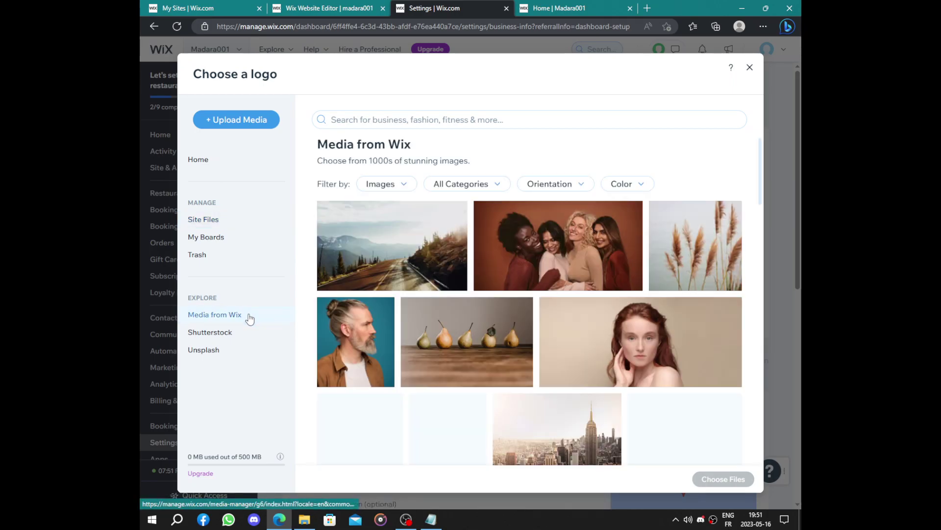
scroll(564, 265, down, 3)
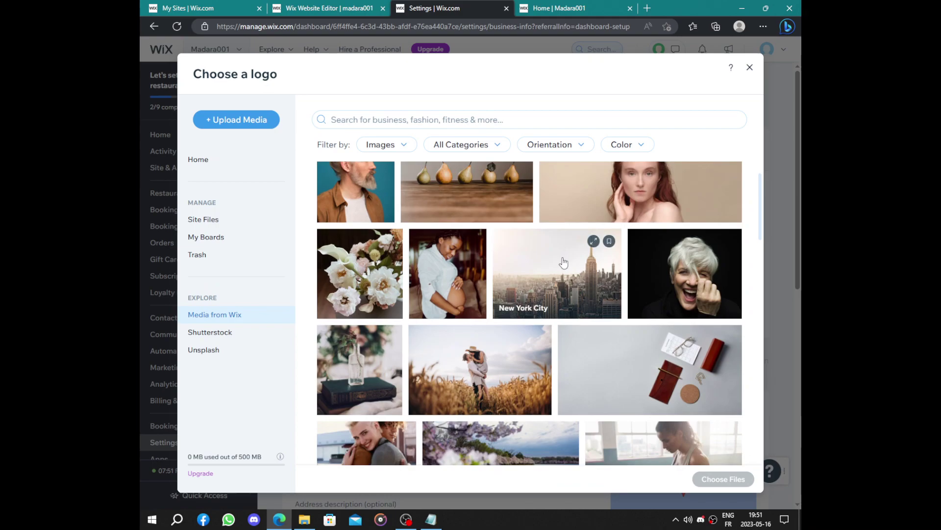
scroll(564, 263, down, 5)
scroll(535, 169, up, 8)
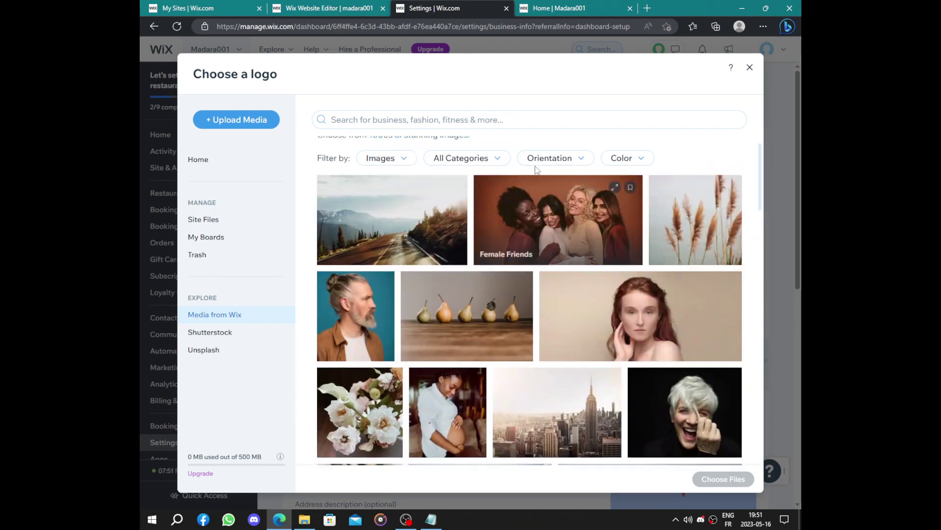
click(518, 113)
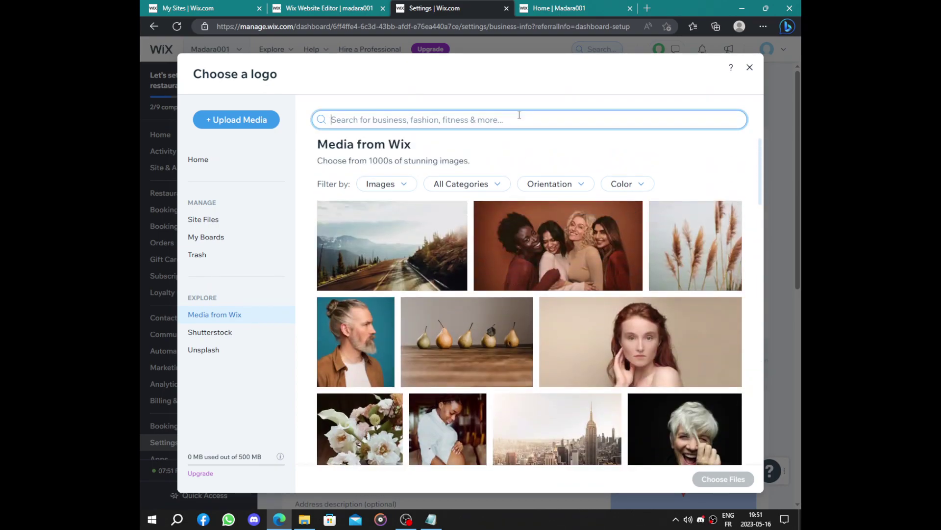
text(food)
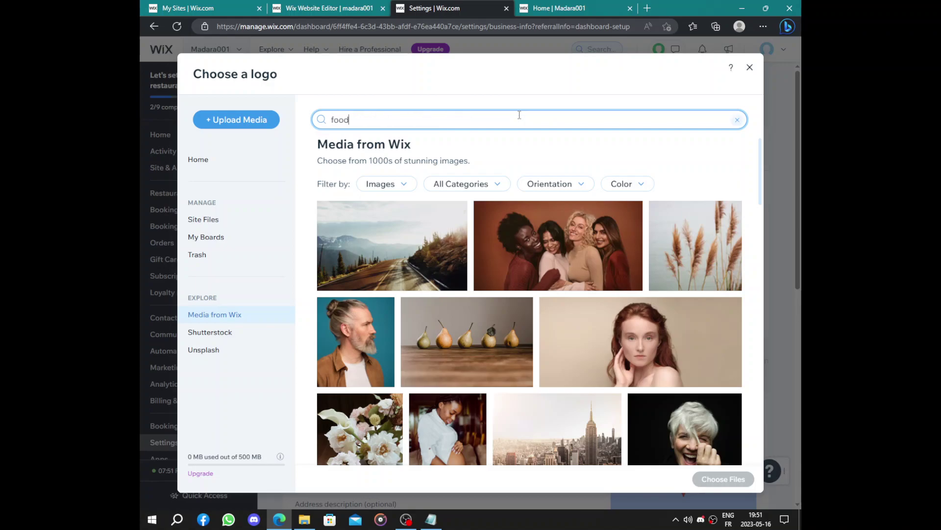
key(Return)
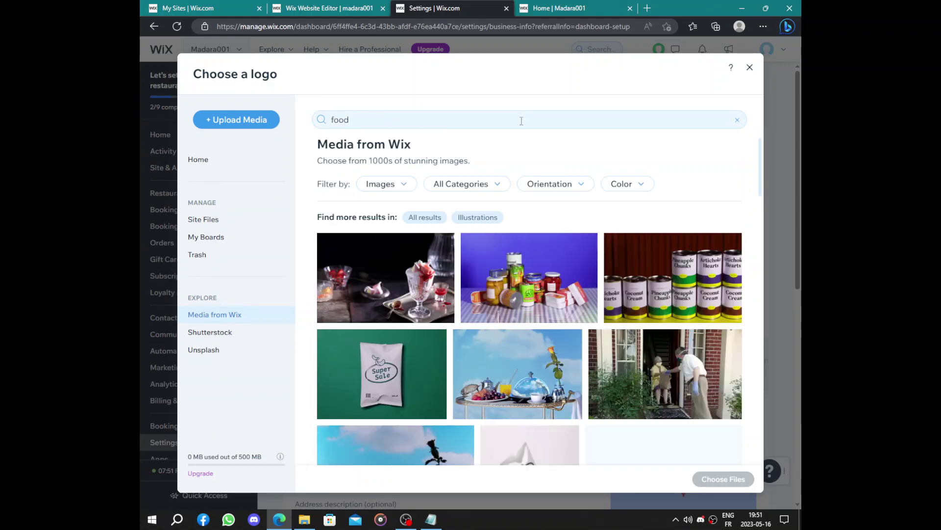
scroll(504, 182, down, 5)
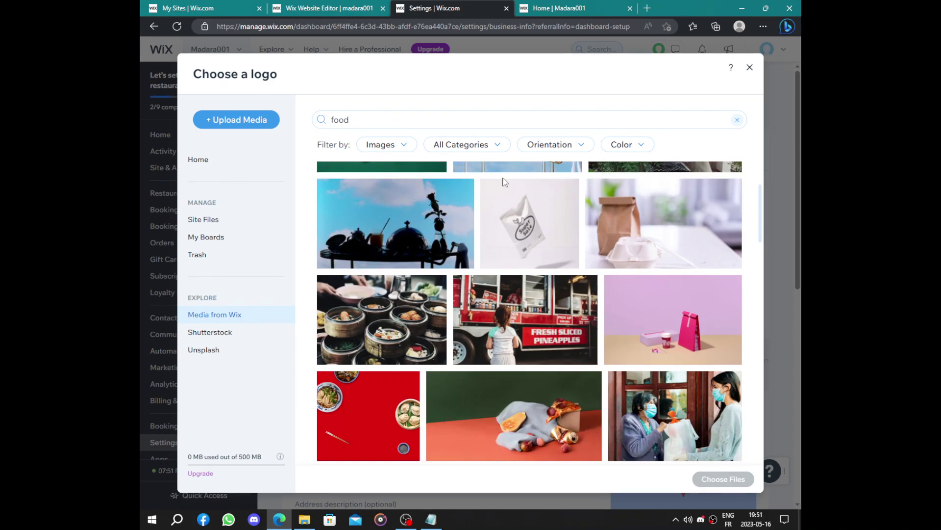
click(431, 226)
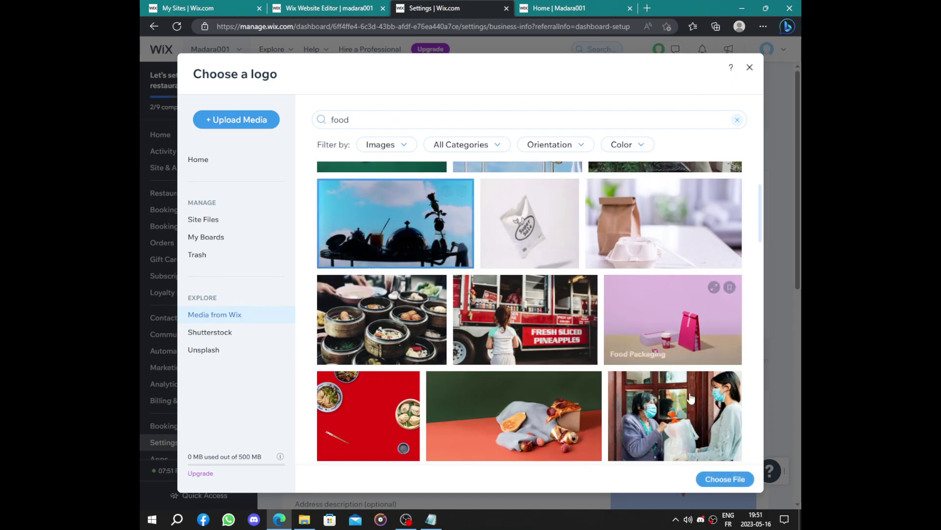
click(721, 483)
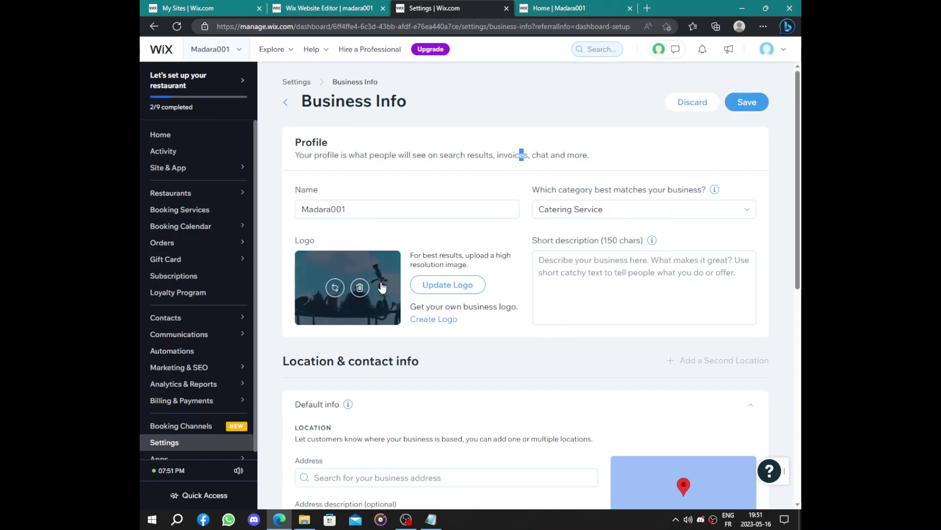
click(585, 263)
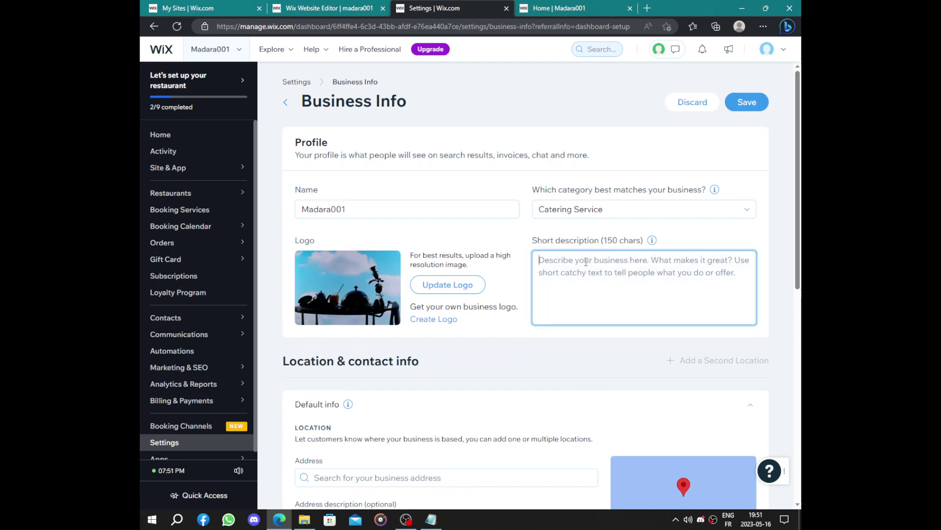
- Enter a filler short description of repeated n's and save the Business Info changes
text(n)
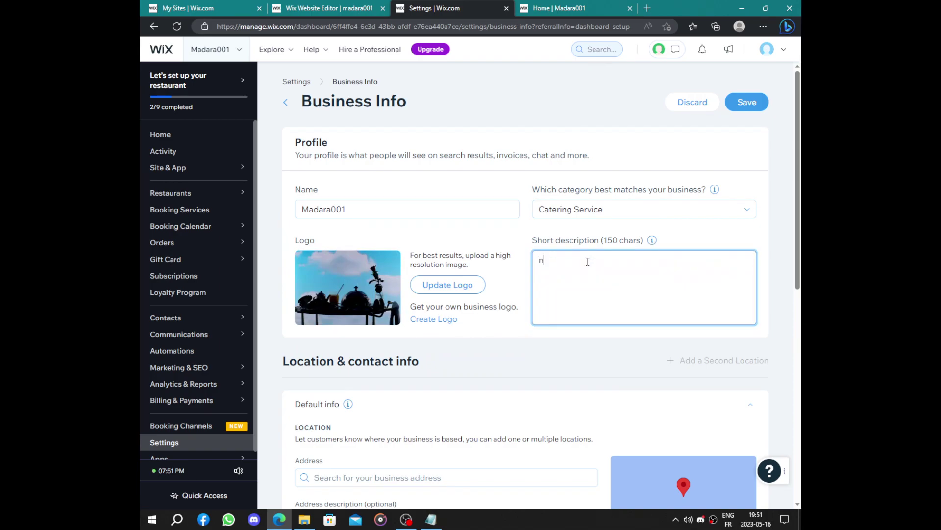
text(nnnnnnnnnnnnnnnnnnnnnnnnnnnnnnnnnnnnnnnnnnnnnnnnnn)
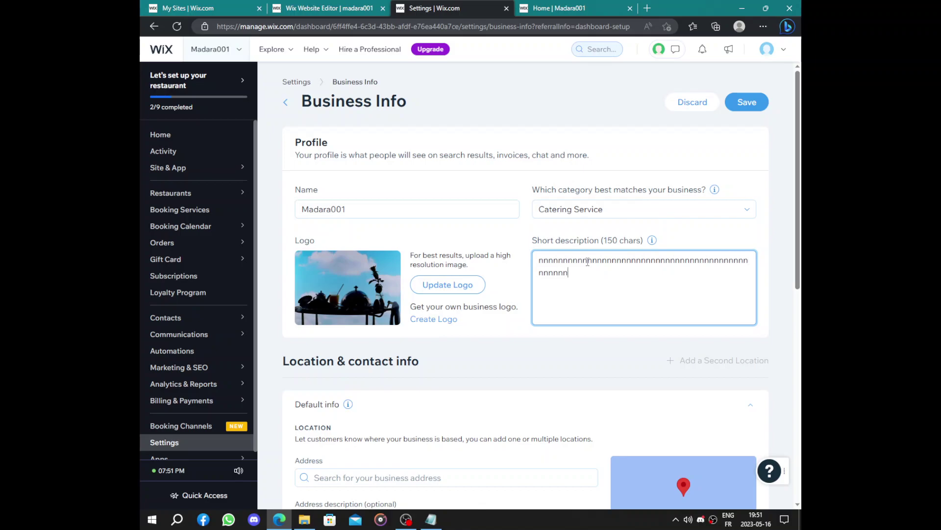
text(nnnnnnnnnnnnnnnnnnnnnnnnnnnnnnnnnnnnnnnnnnnn)
scroll(575, 265, down, 7)
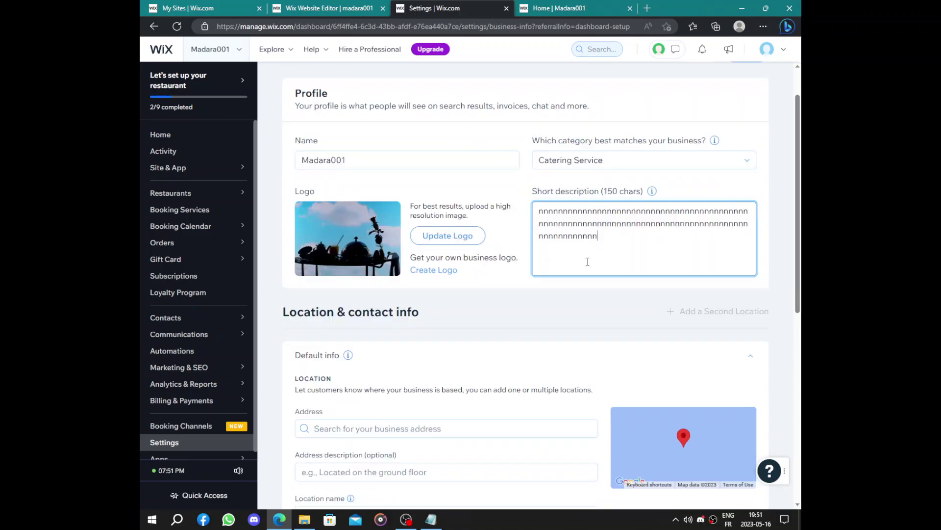
scroll(701, 204, up, 2)
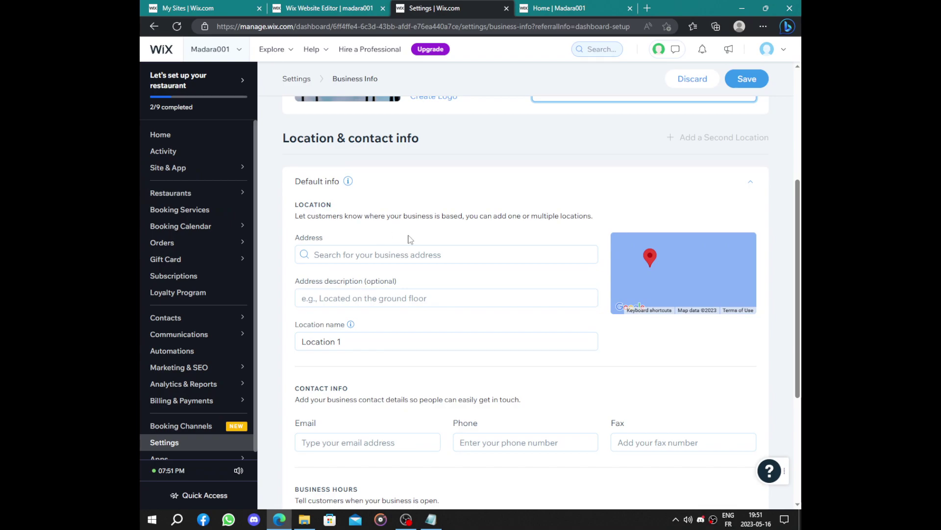
scroll(411, 240, down, 3)
scroll(346, 224, down, 3)
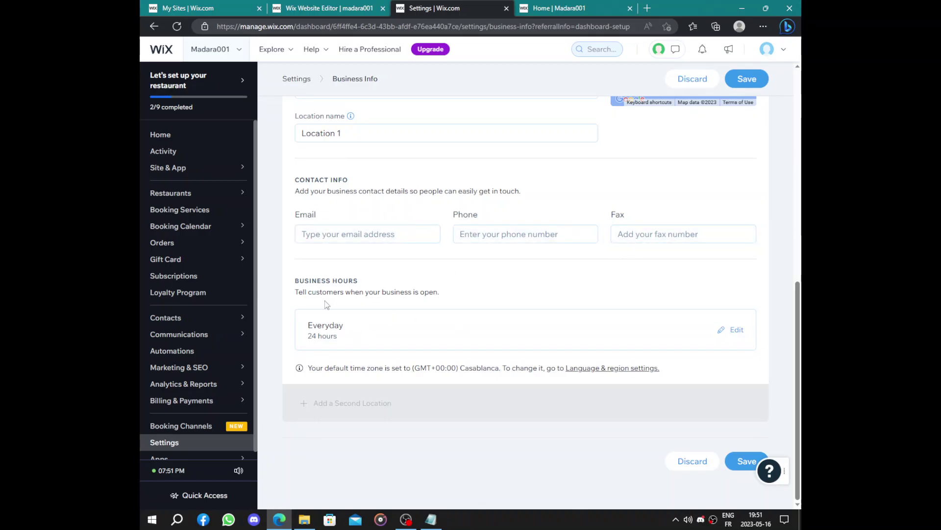
drag(363, 281, 271, 284)
click(389, 287)
scroll(525, 262, up, 10)
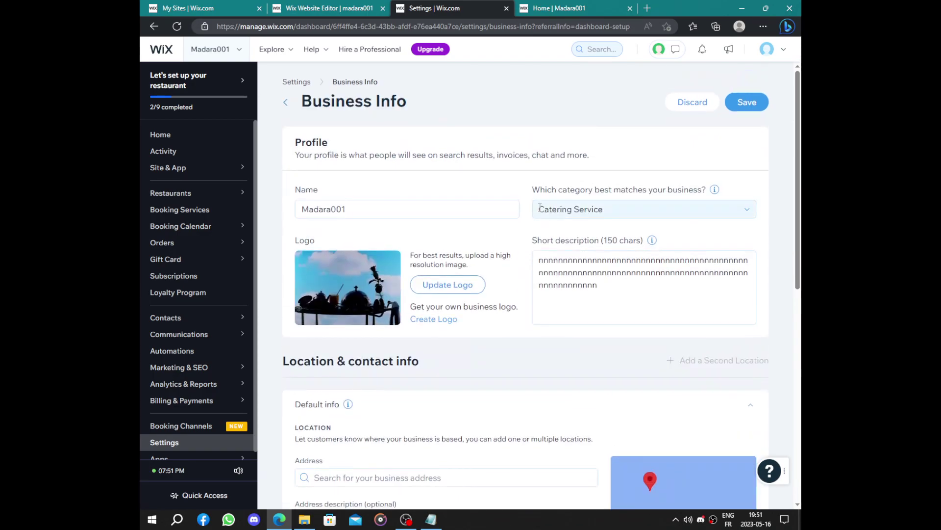
click(746, 102)
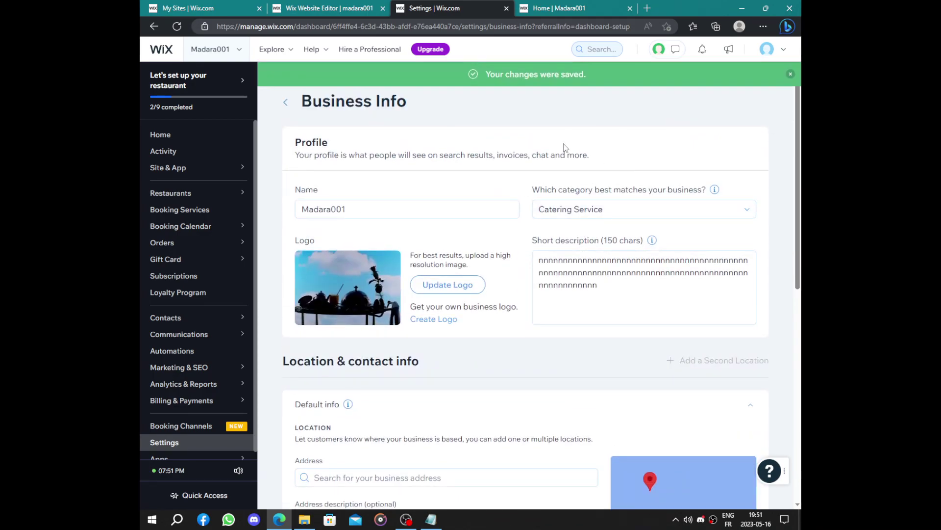
- Return to Home and start Set Up Payments for the 'Set up payment methods' checklist item
click(204, 141)
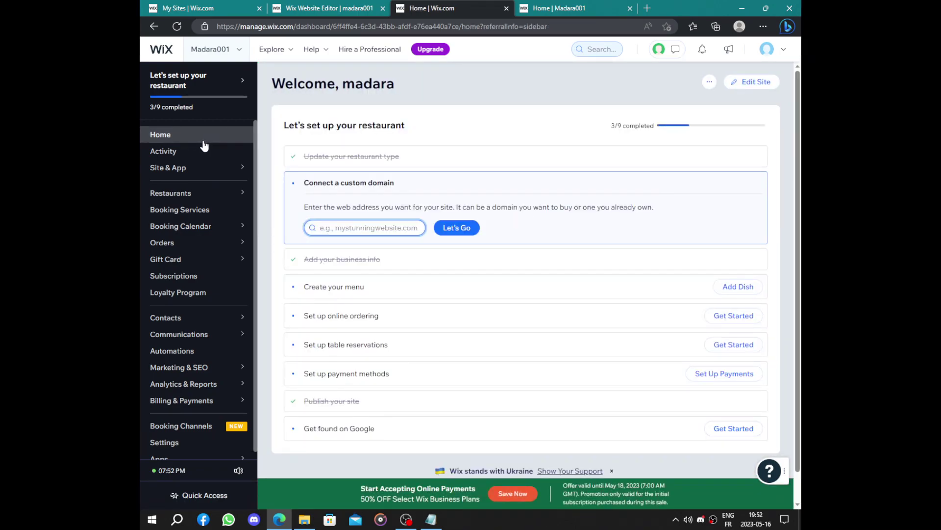
scroll(481, 157, down, 1)
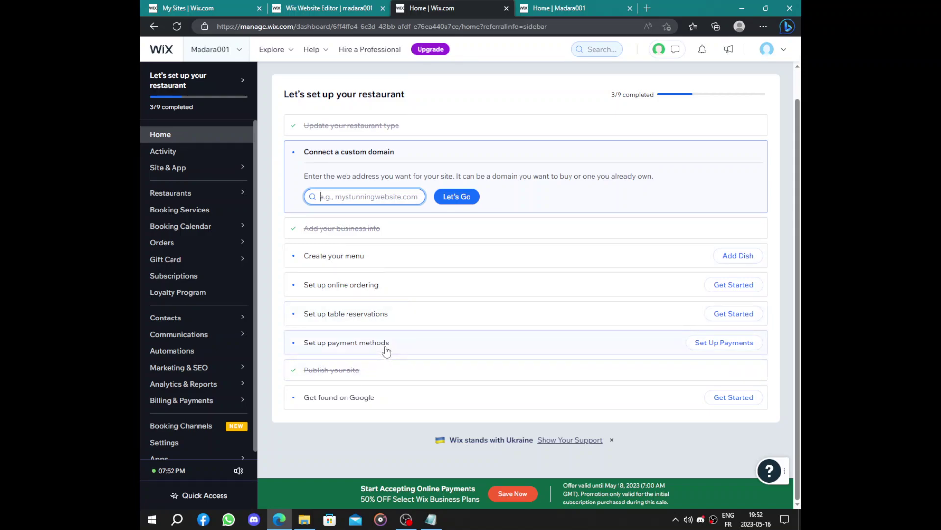
click(706, 344)
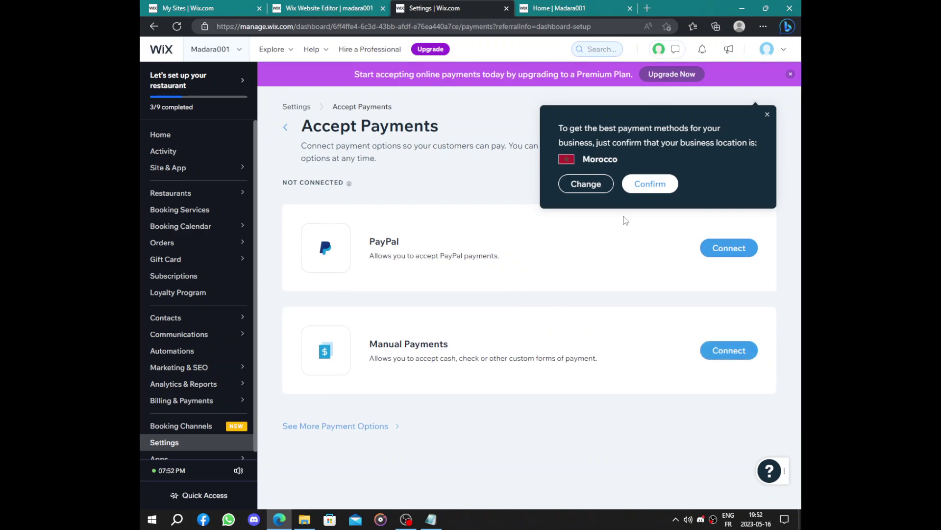
- Confirm Morocco as the business location and start the Get found on Google task
click(647, 184)
click(197, 137)
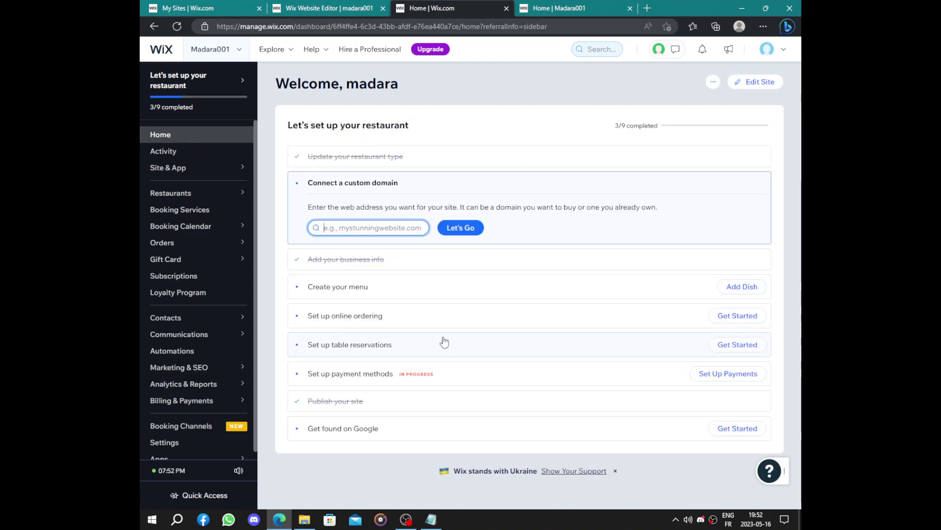
click(383, 430)
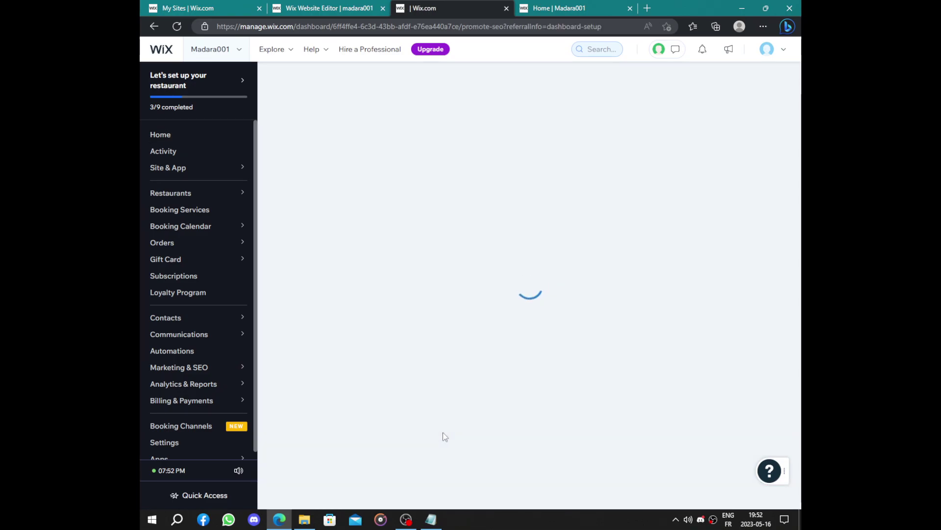
- Scroll through the live Madara001 site in its browser tab
click(595, 8)
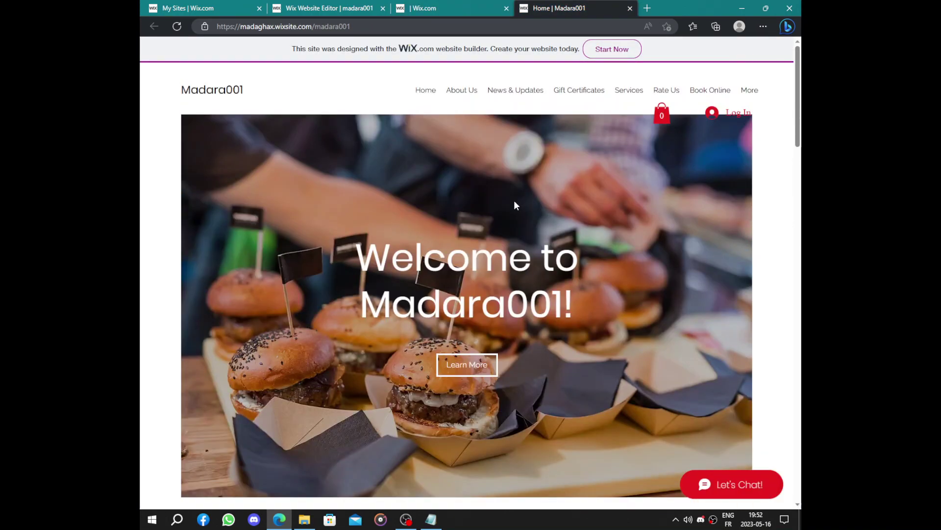
scroll(514, 205, down, 10)
scroll(504, 193, up, 2)
scroll(502, 193, down, 15)
scroll(491, 181, up, 15)
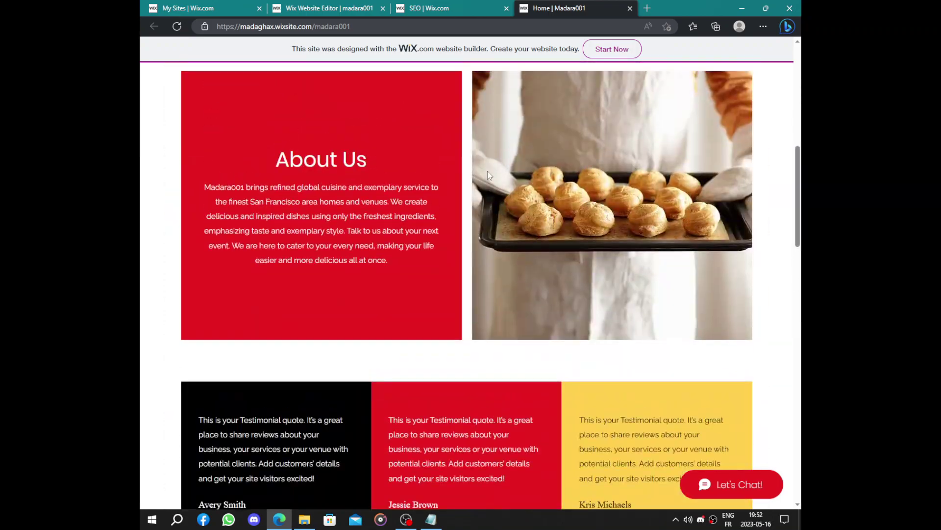
scroll(487, 169, up, 5)
- Start the SEO questionnaire with brand name Madara and a physical address location of 000
click(492, 6)
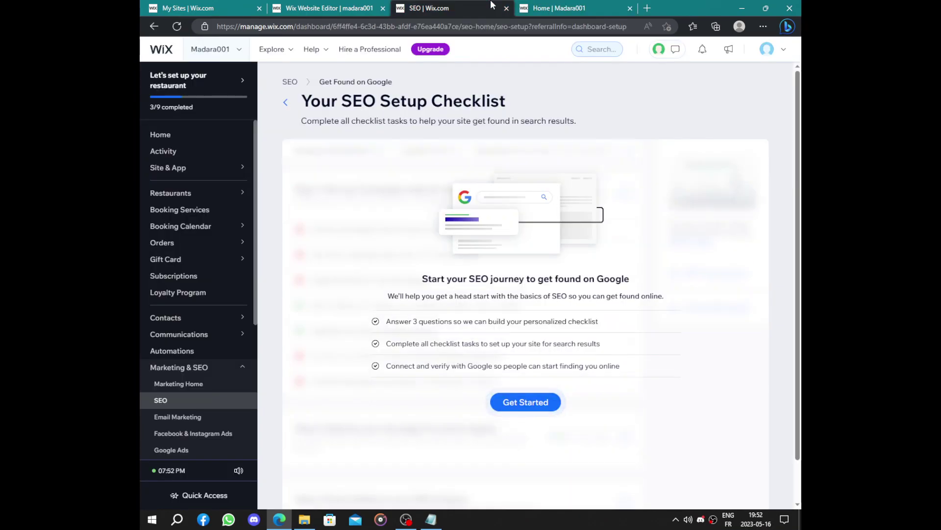
click(524, 405)
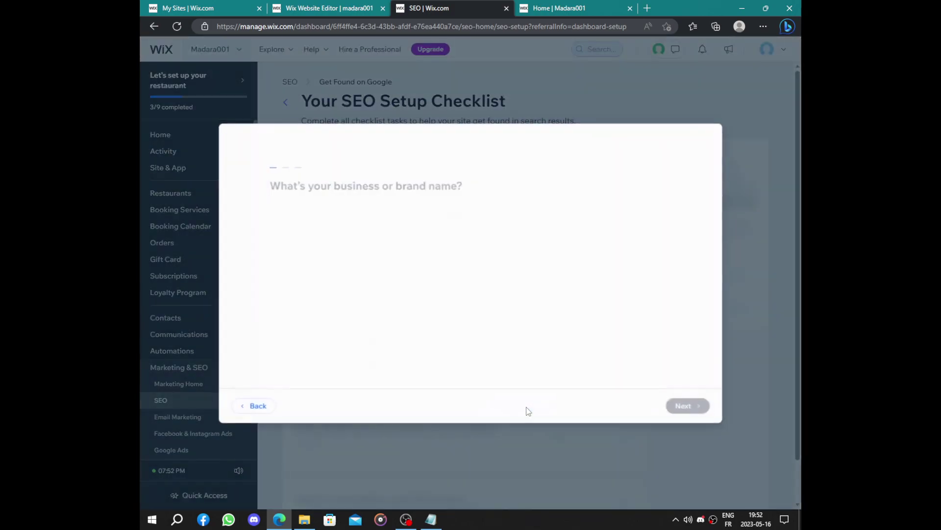
click(459, 262)
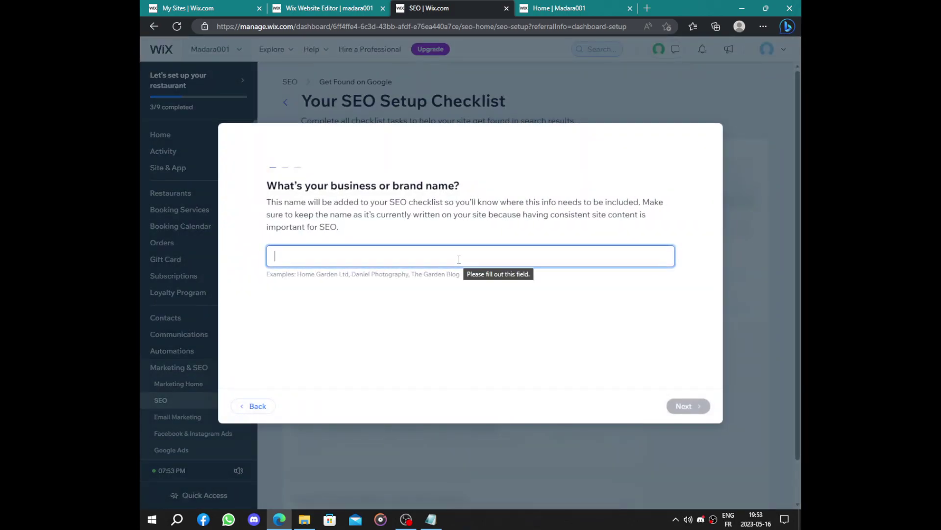
text(Madara)
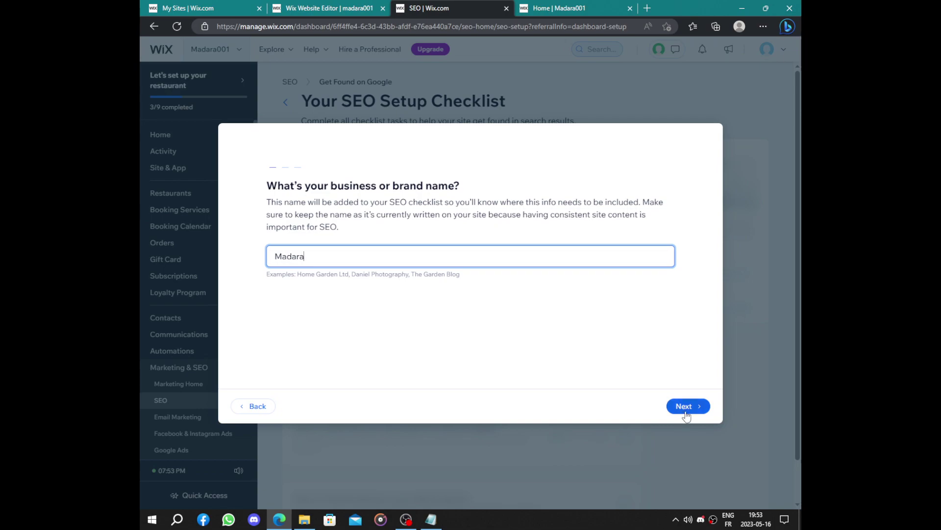
click(682, 409)
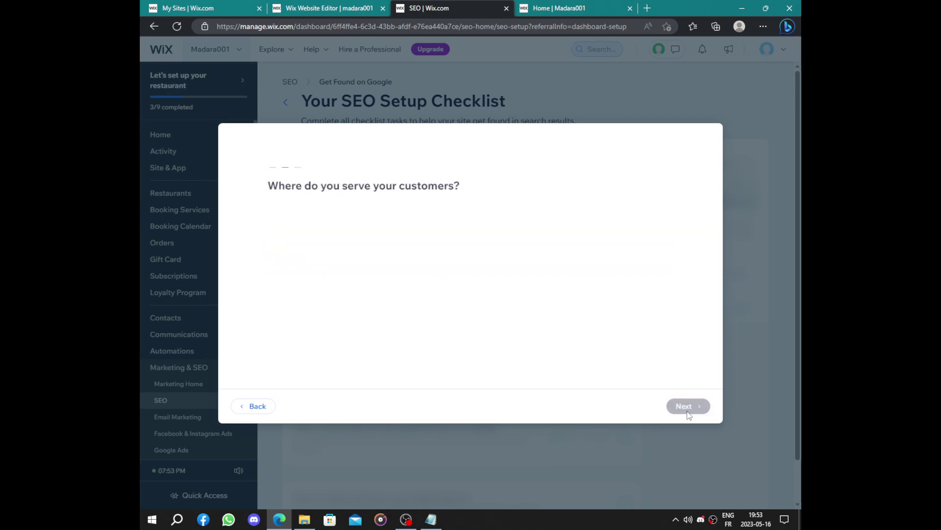
click(295, 259)
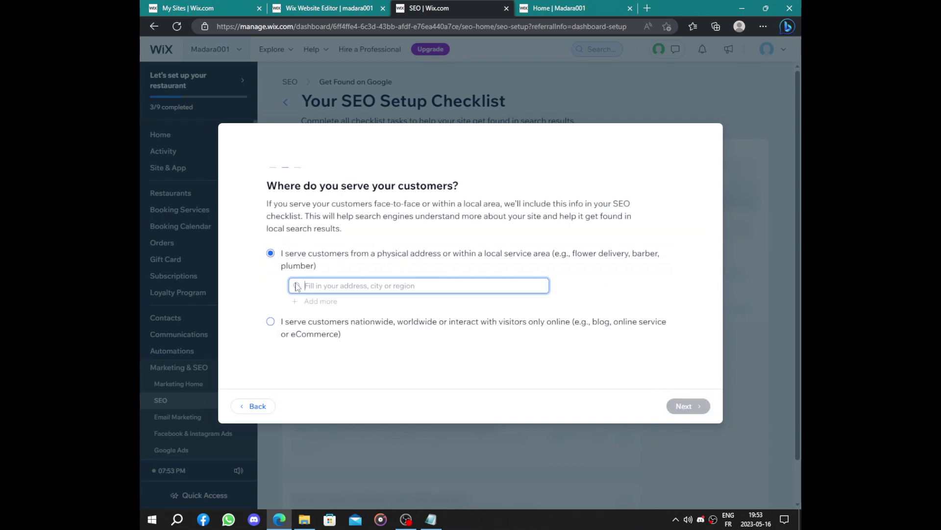
click(283, 320)
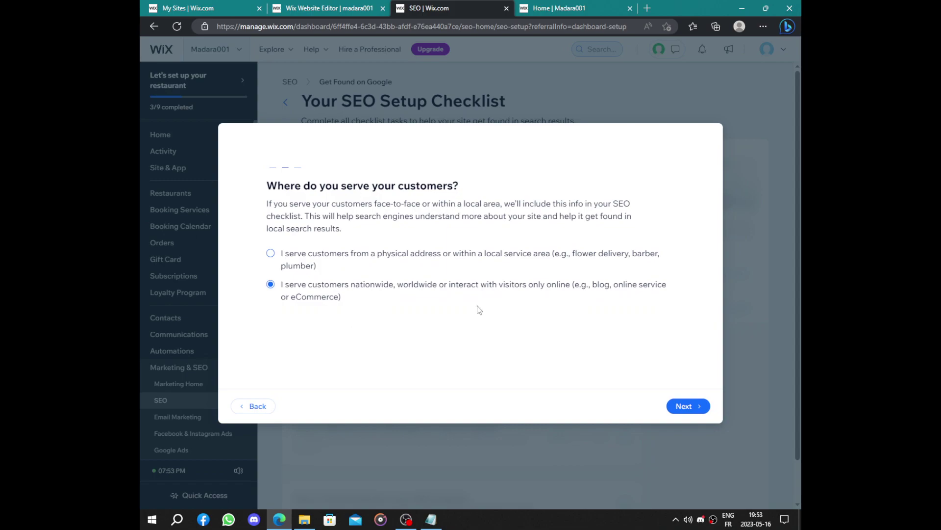
click(309, 266)
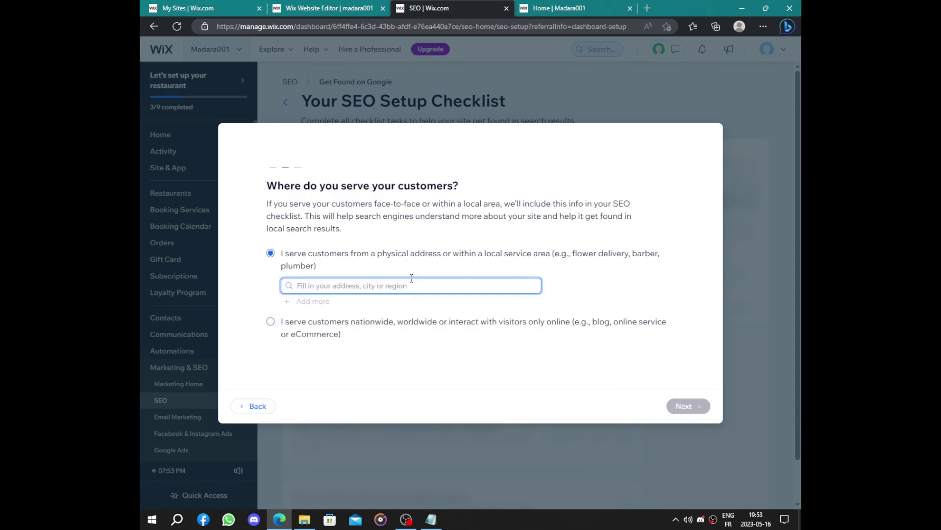
text(000)
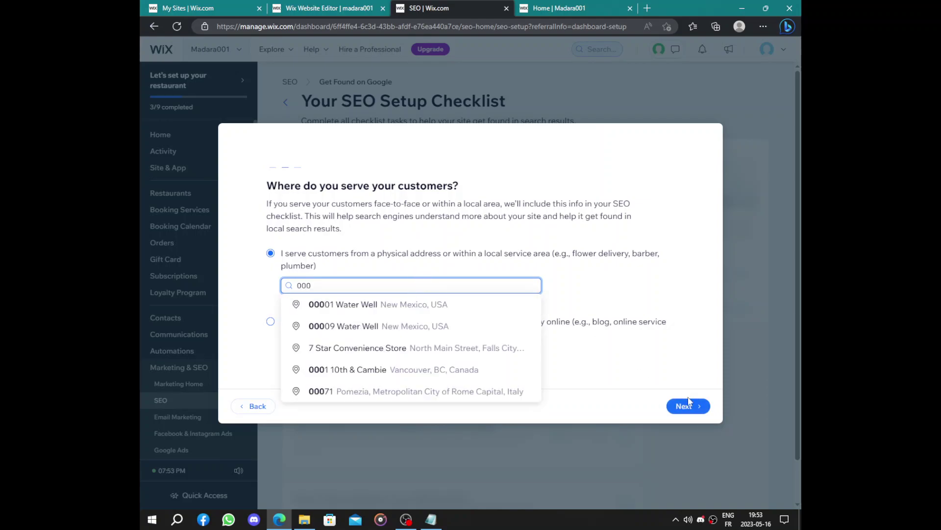
click(688, 406)
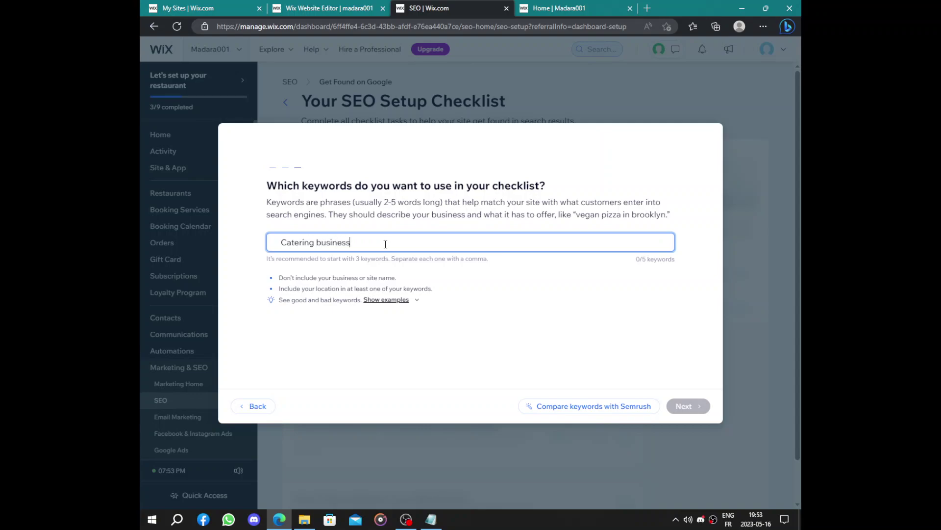
- Add keywords Catering business, Madara and Life, and generate the SEO checklist
key(Return)
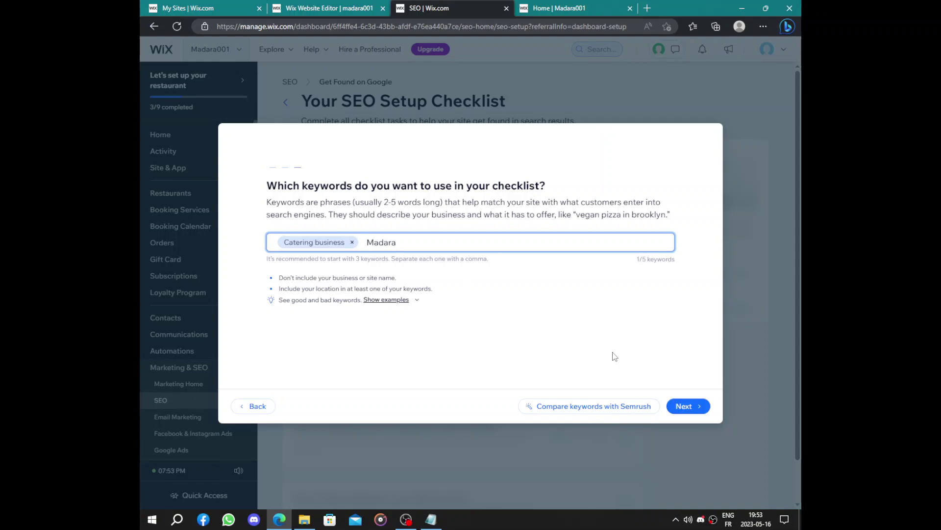
key(Return)
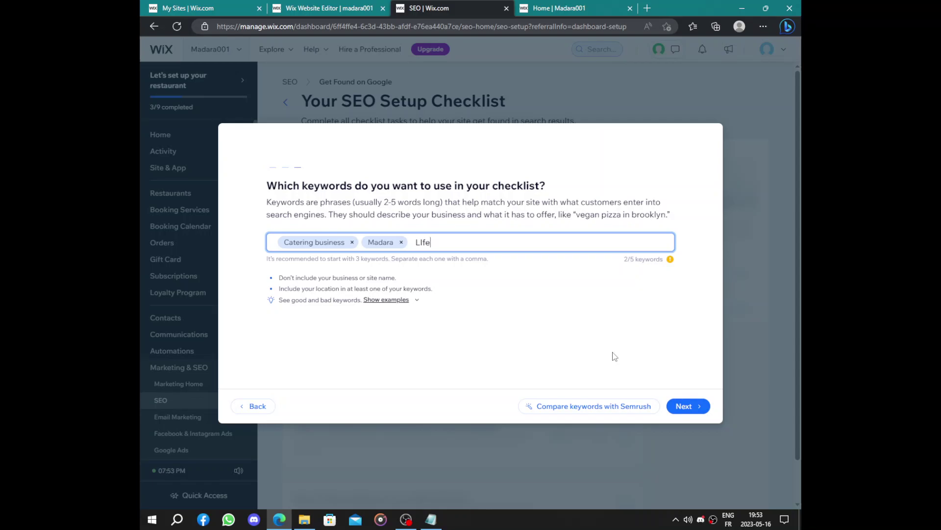
key(Return)
click(684, 406)
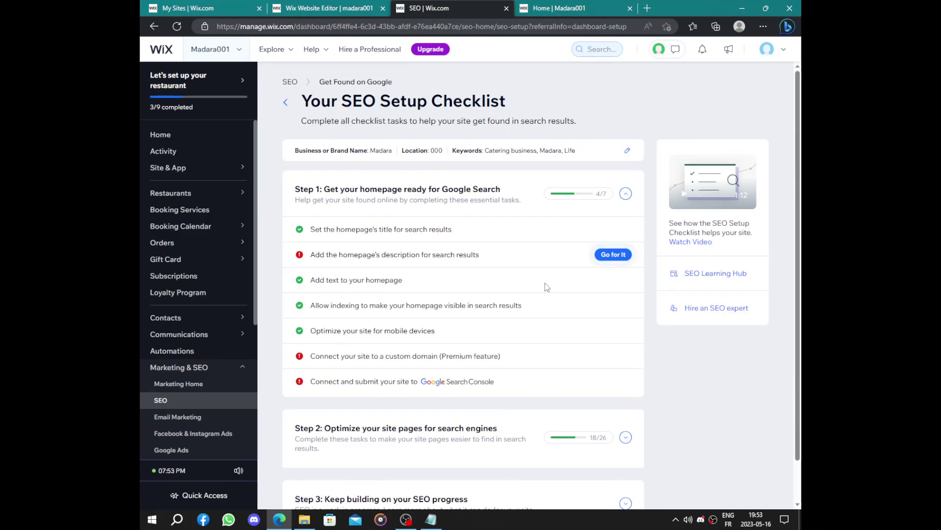
- Publish a 'Madara…' homepage search description and dismiss the restaurant setup progress popup
click(613, 254)
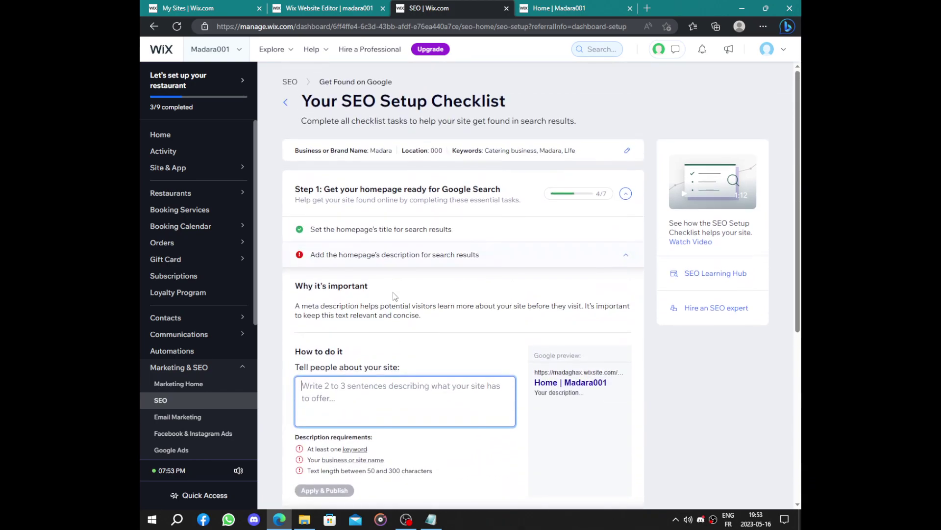
click(394, 293)
text(Ma)
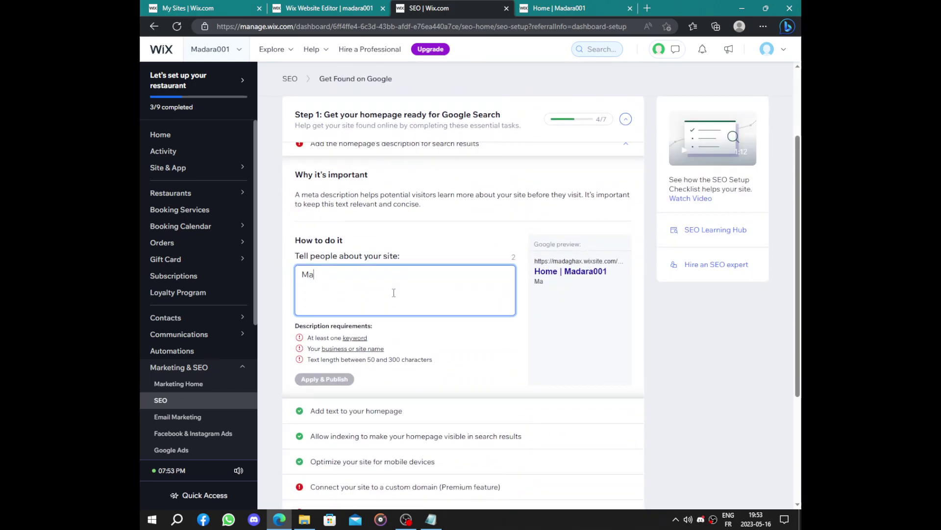
text(dara .....................................................)
click(337, 378)
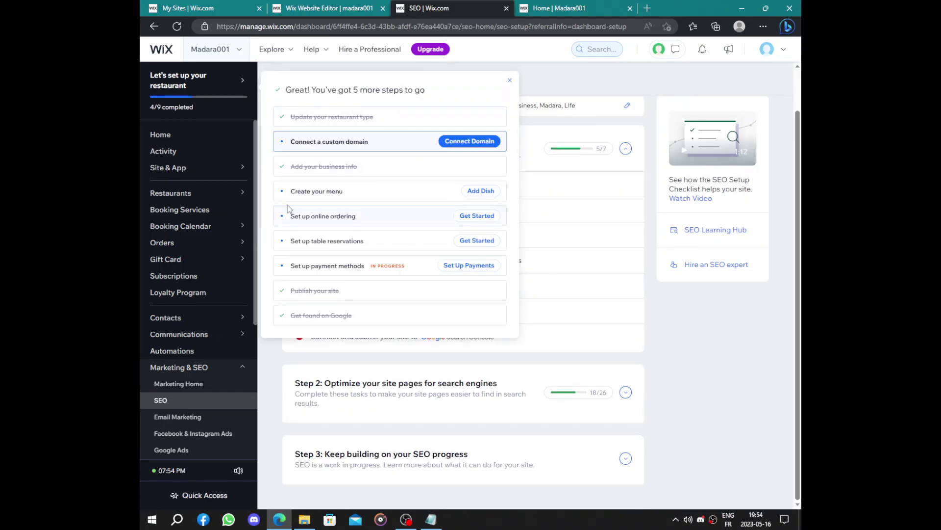
click(333, 150)
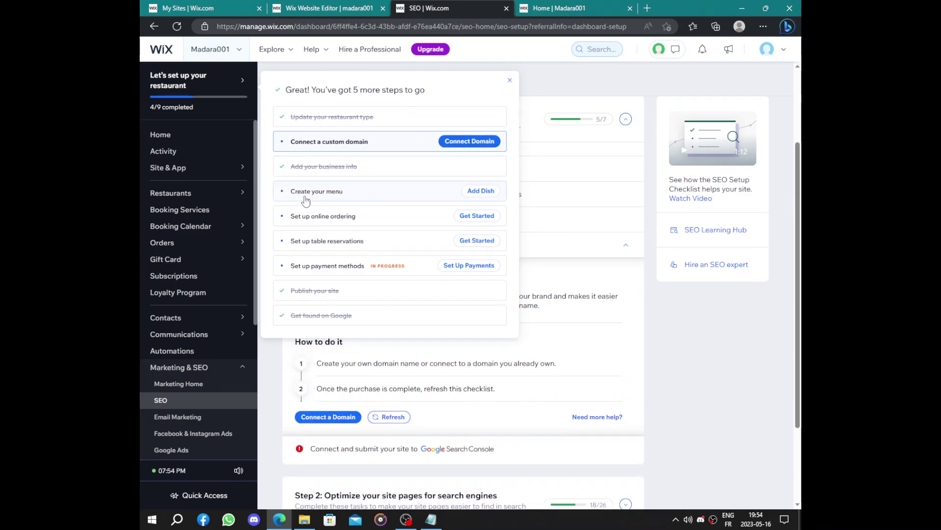
click(510, 80)
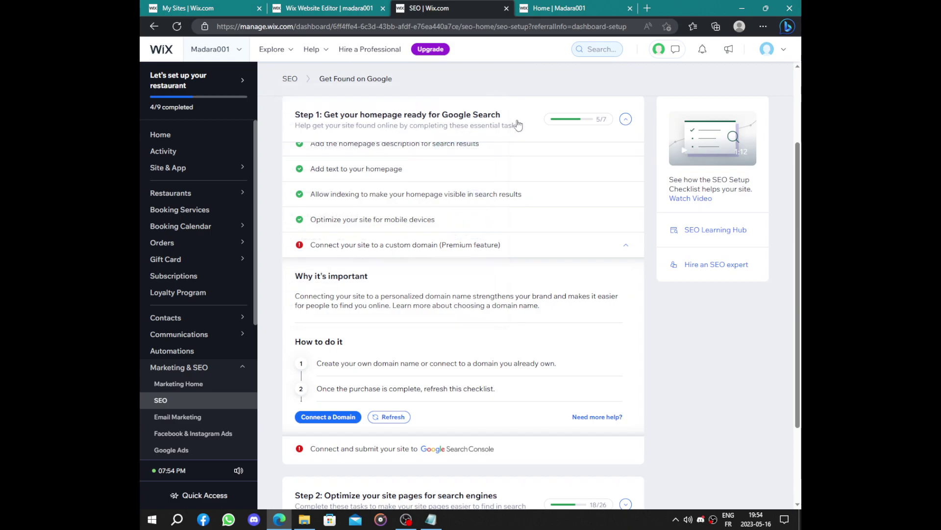
scroll(527, 178, down, 2)
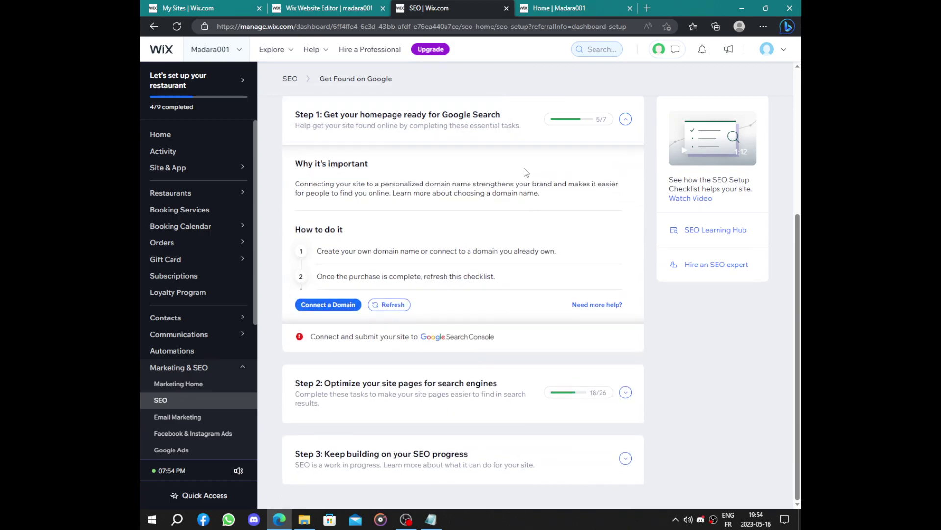